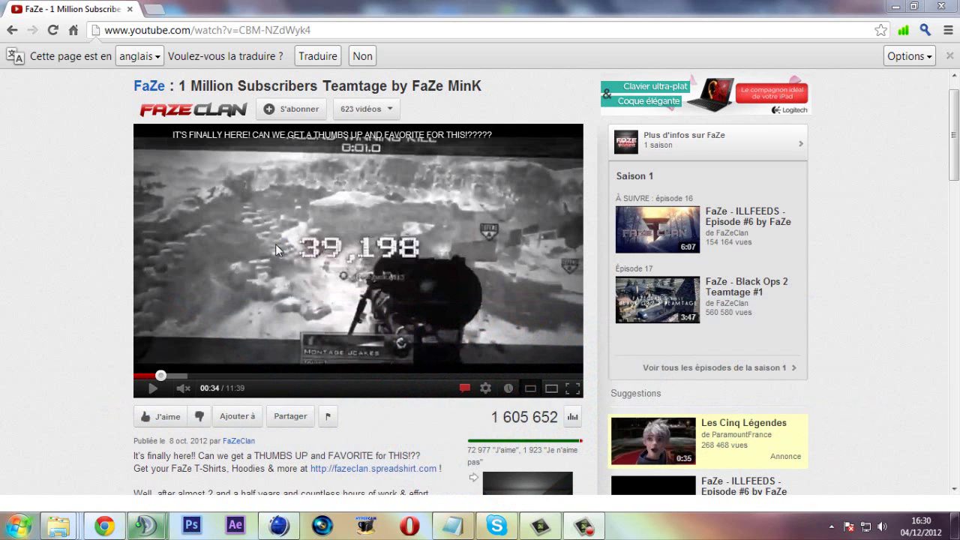
Close the advertisement tab and play the FaZe teamtage video's number-counter passage, pausing it at 00:45.
{"action": "left_click", "coordinate": [304, 247]}
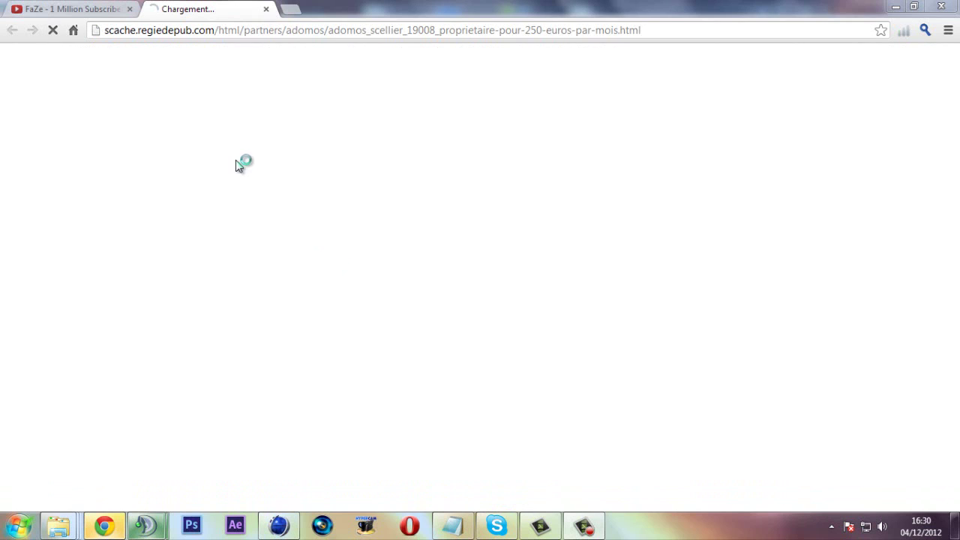
{"action": "left_click", "coordinate": [266, 10]}
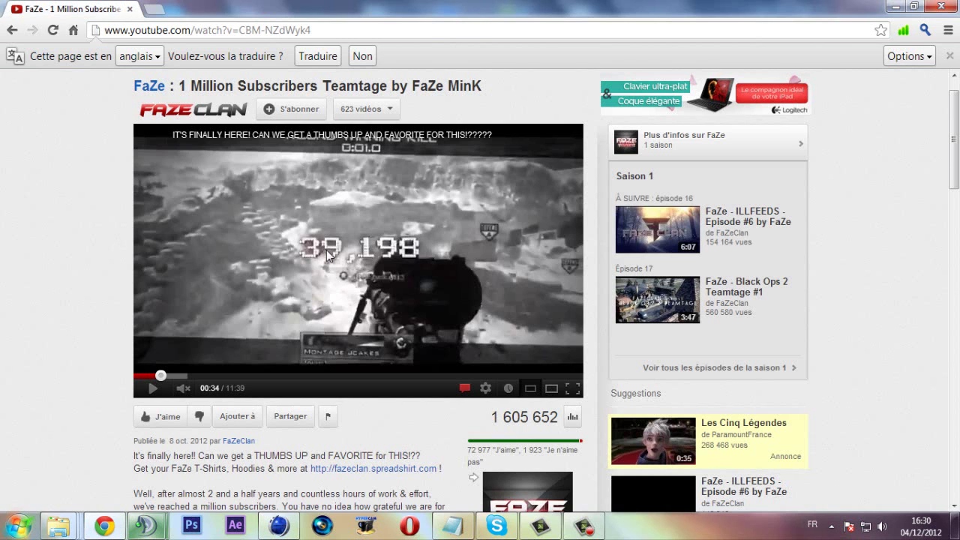
{"action": "left_click", "coordinate": [327, 250]}
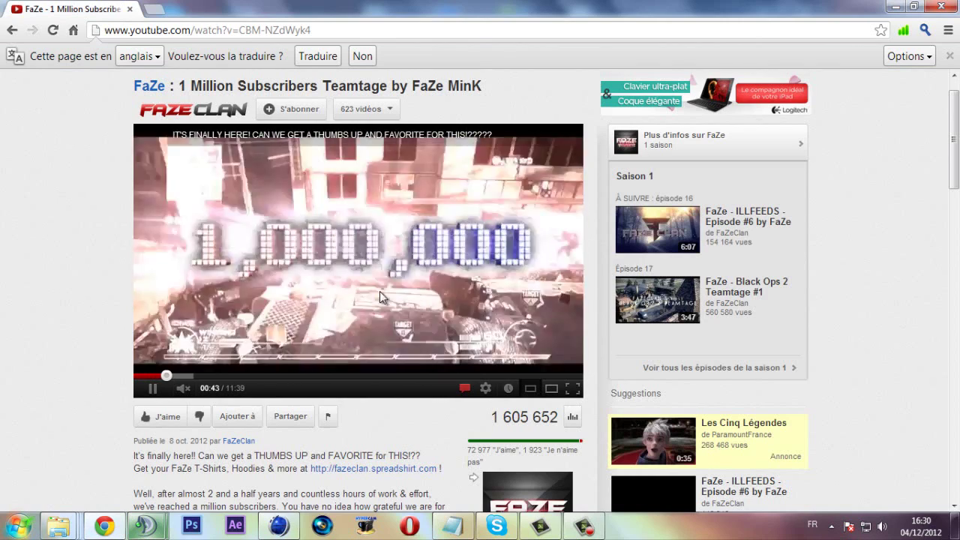
{"action": "left_click", "coordinate": [380, 291]}
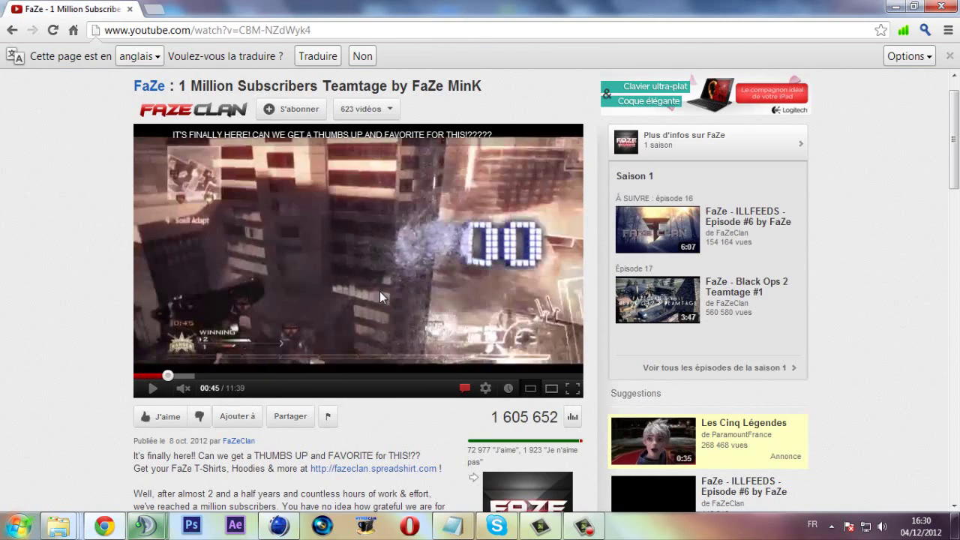
In Cinema 4D, set the render output to the HDV/HDTV 720 29.97 preset and the frame range to Toutes les images.
{"action": "left_click", "coordinate": [279, 525]}
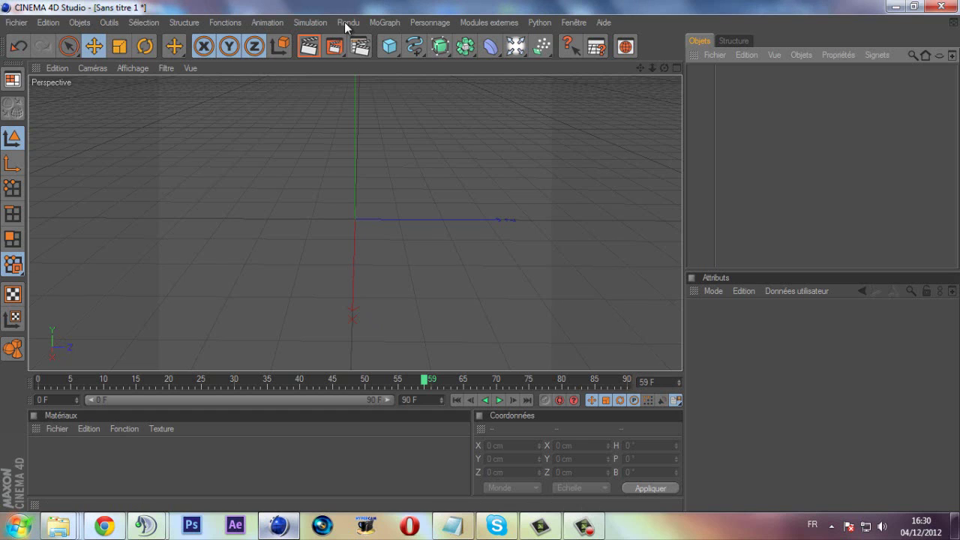
{"action": "left_click", "coordinate": [359, 46]}
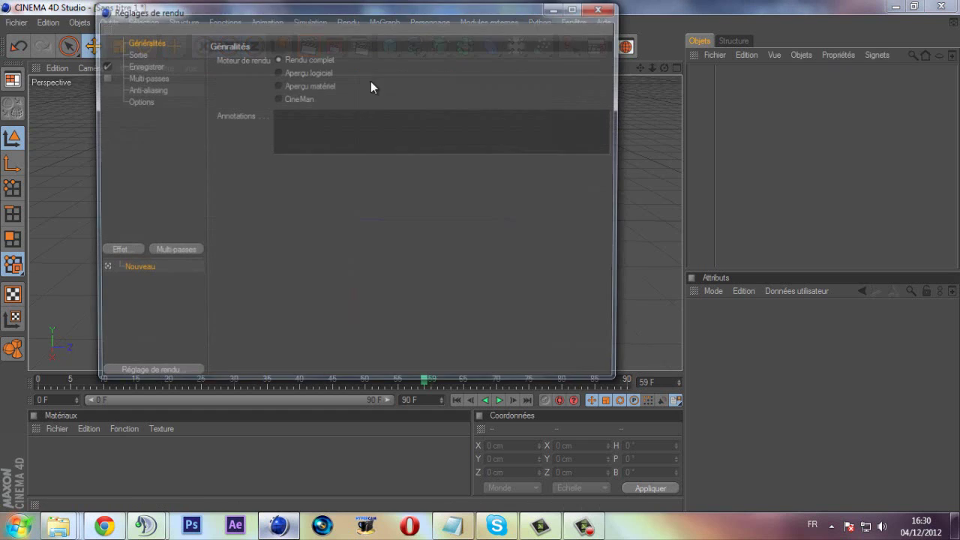
{"action": "left_click", "coordinate": [136, 53]}
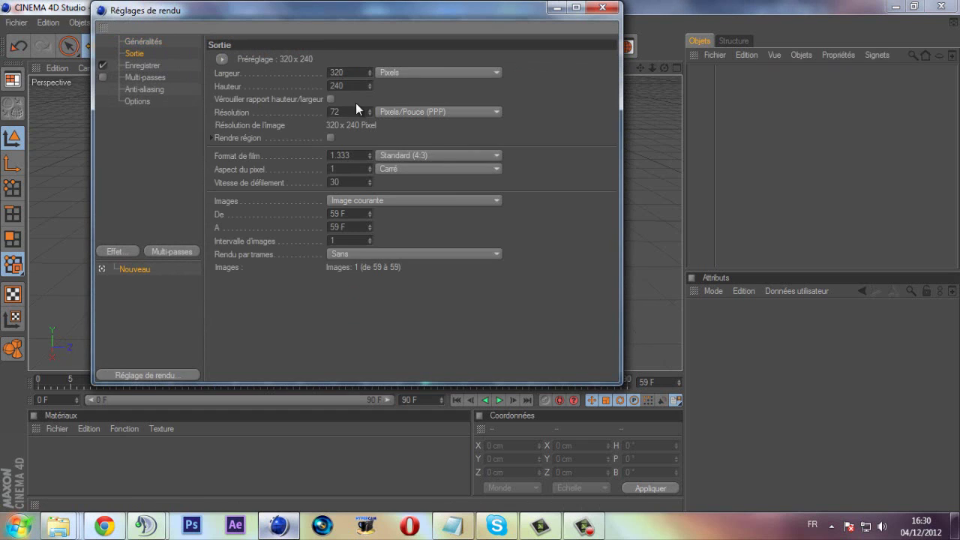
{"action": "left_click", "coordinate": [222, 58]}
{"action": "mouse_move", "coordinate": [279, 97]}
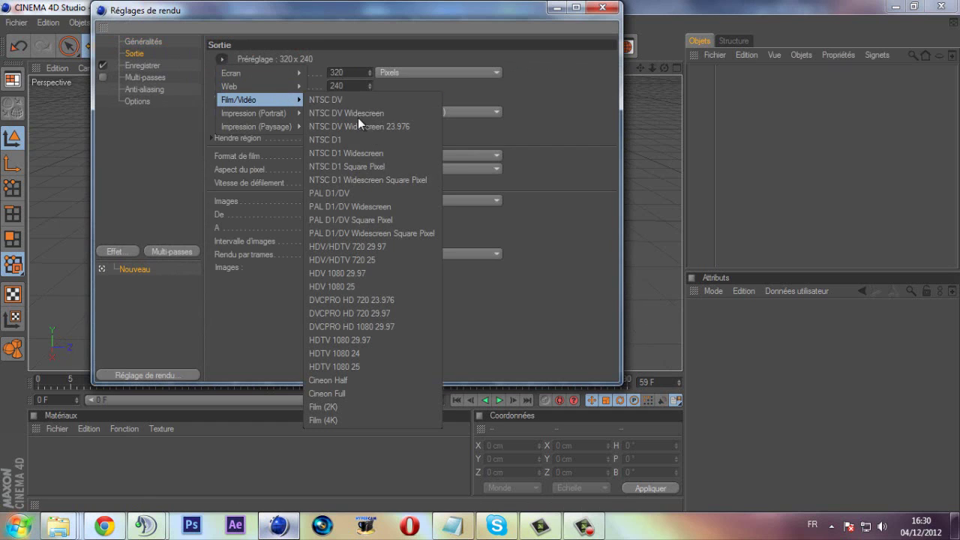
{"action": "left_click", "coordinate": [386, 248]}
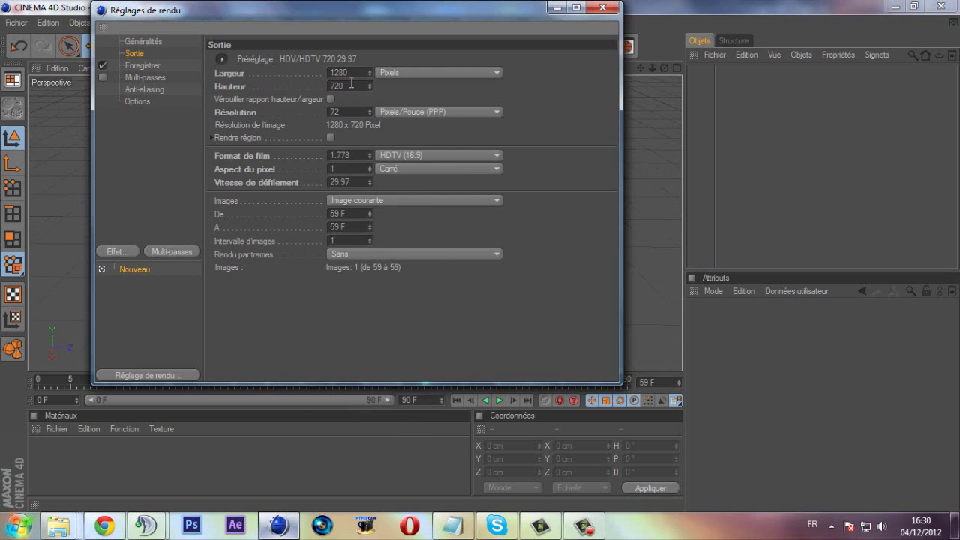
{"action": "left_click", "coordinate": [370, 198]}
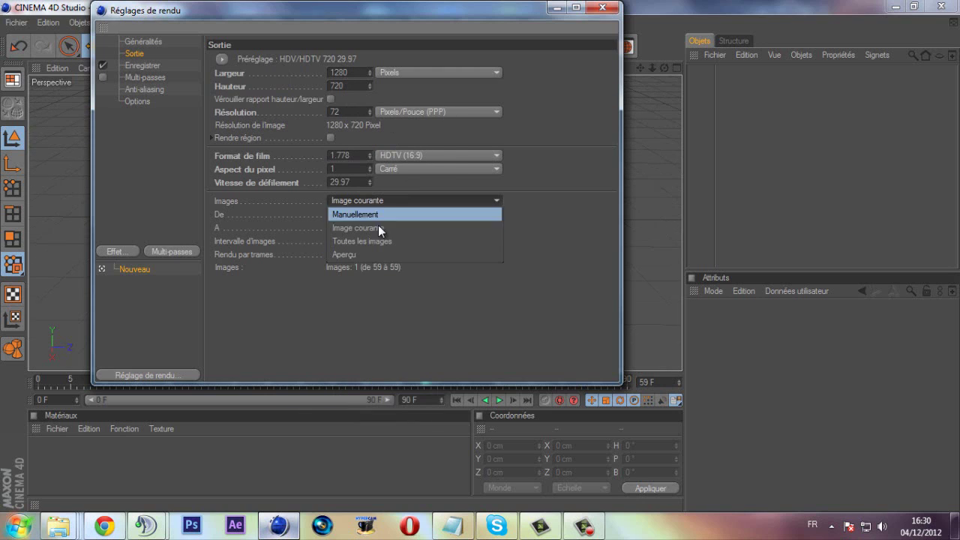
{"action": "left_click", "coordinate": [378, 240]}
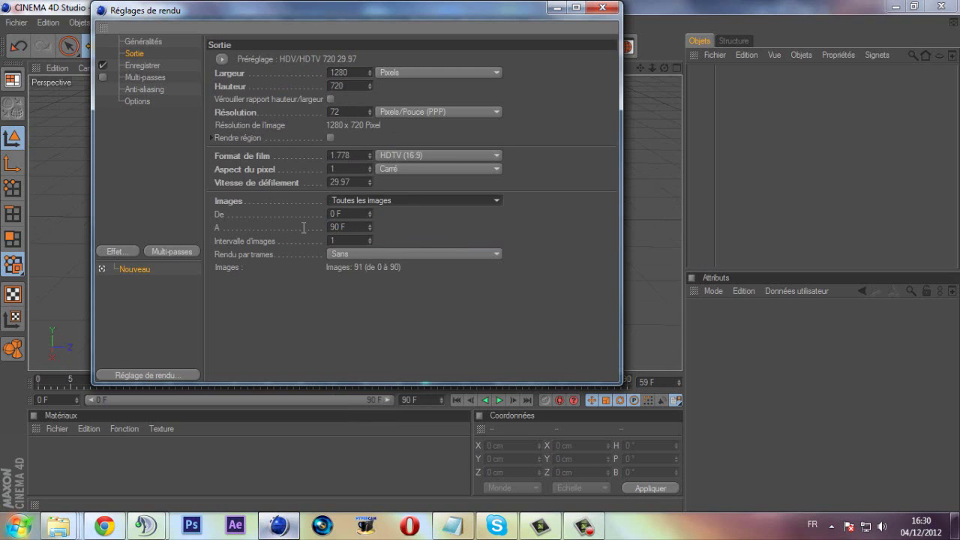
Set the render saving name scheme to Nom0000 without extension and the format to Film AVI, leaving the alpha channel off.
{"action": "left_click", "coordinate": [145, 66]}
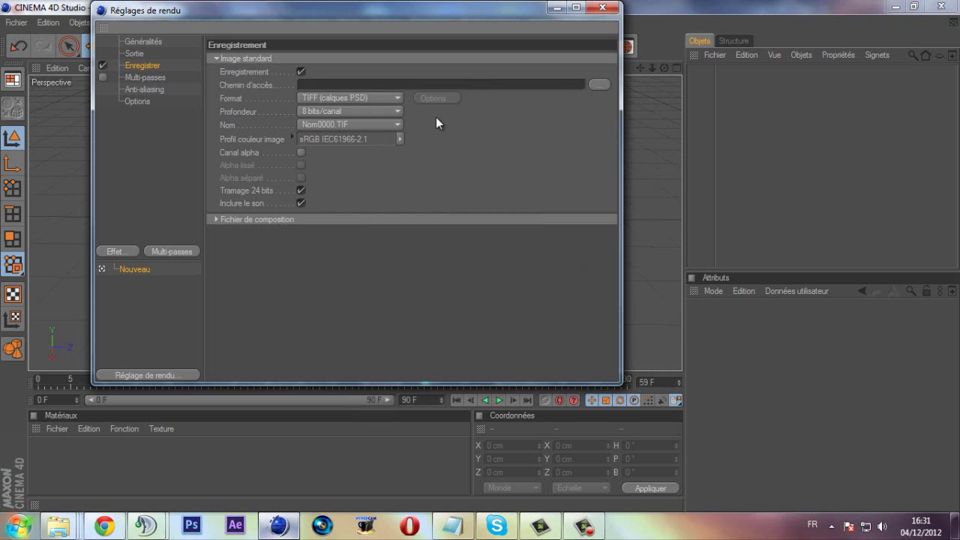
{"action": "left_click", "coordinate": [384, 124]}
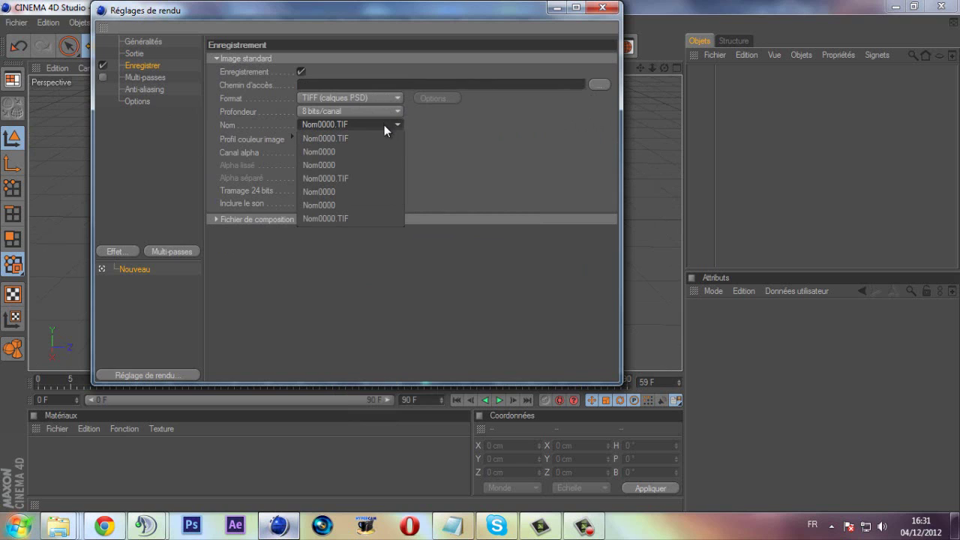
{"action": "left_click", "coordinate": [367, 151]}
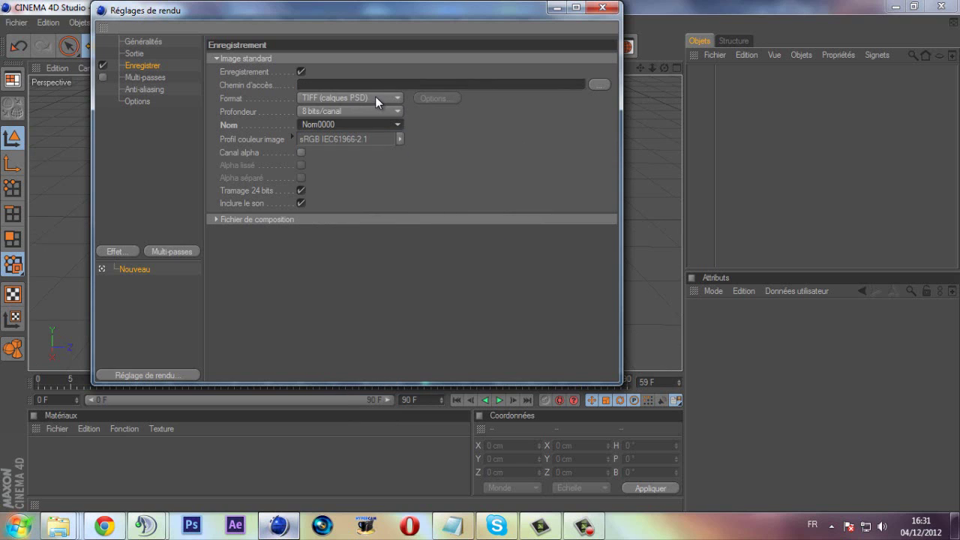
{"action": "left_click", "coordinate": [375, 98]}
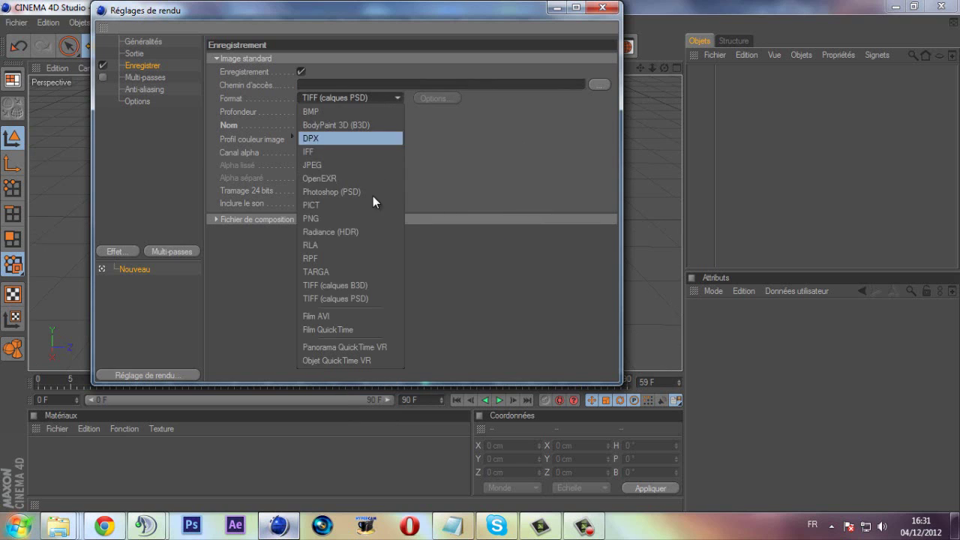
{"action": "left_click", "coordinate": [329, 316]}
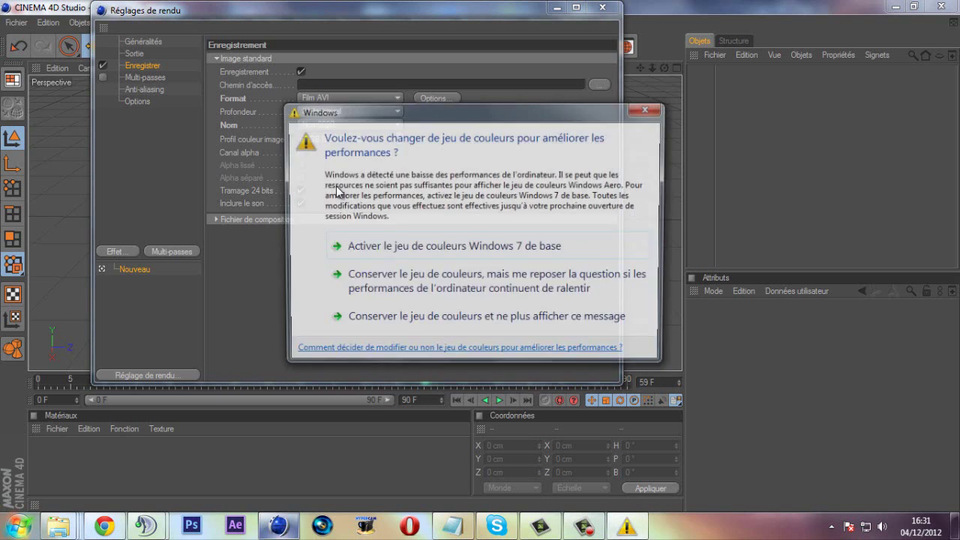
{"action": "left_click", "coordinate": [648, 113]}
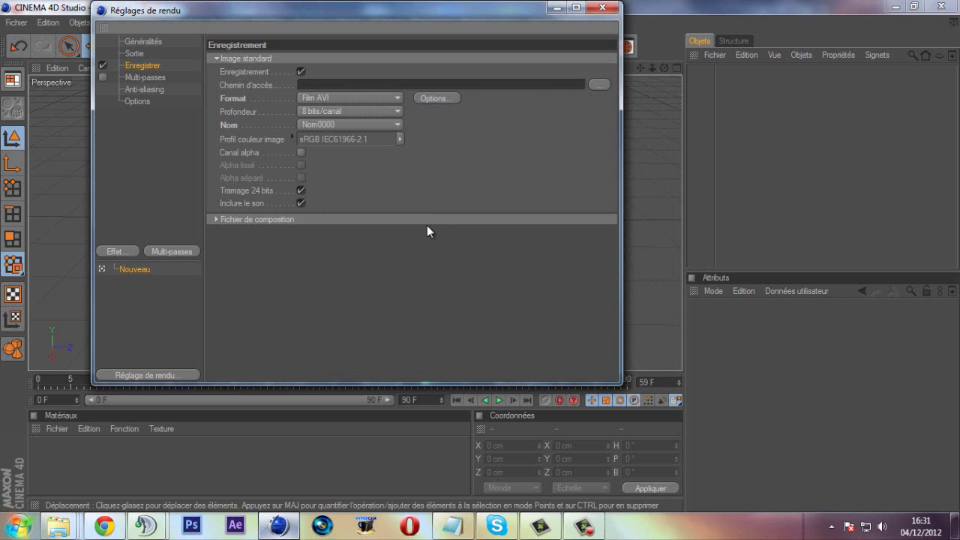
{"action": "left_click", "coordinate": [300, 152]}
{"action": "left_click", "coordinate": [301, 153]}
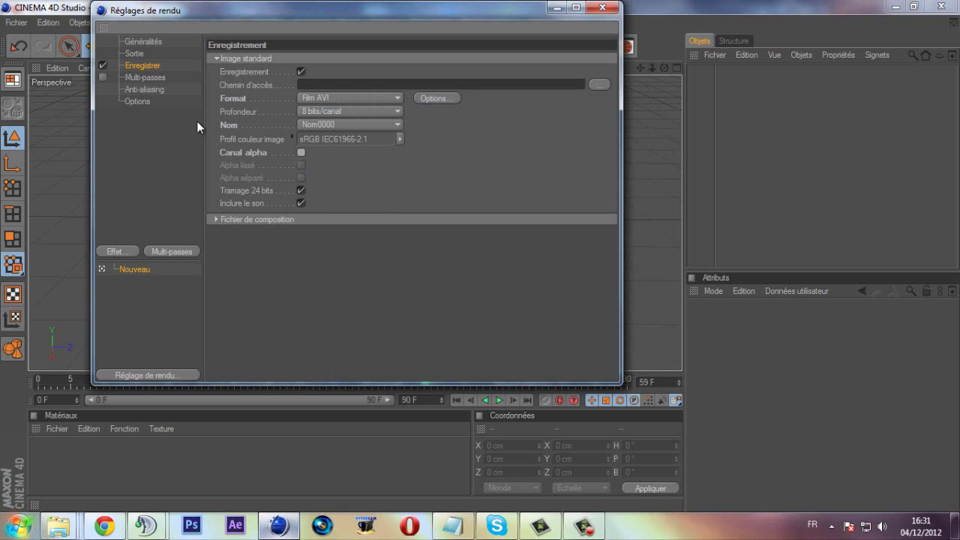
Set the render anti-aliasing to Au mieux with the Animation filter and close the render settings.
{"action": "left_click", "coordinate": [160, 89]}
{"action": "left_click", "coordinate": [348, 59]}
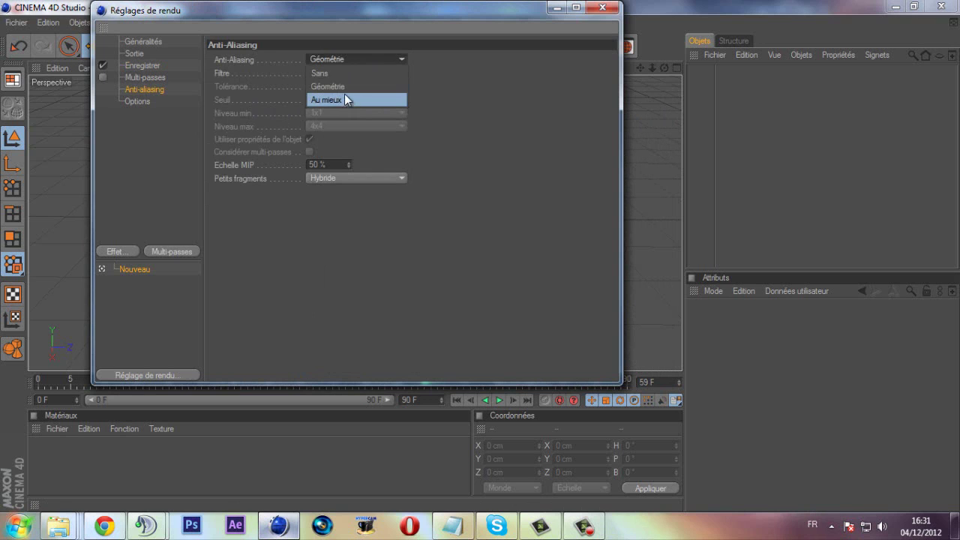
{"action": "left_click", "coordinate": [344, 96]}
{"action": "left_click", "coordinate": [365, 72]}
{"action": "left_click", "coordinate": [358, 98]}
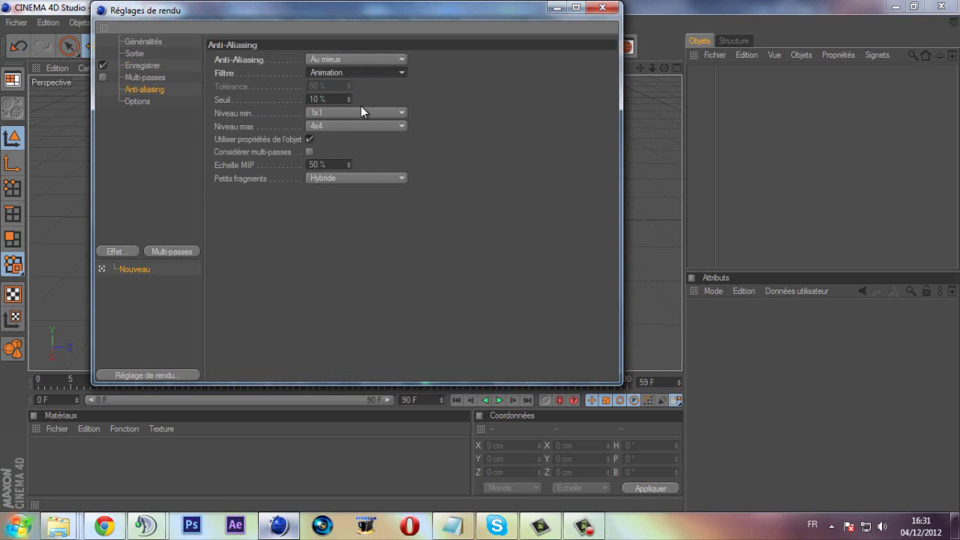
{"action": "left_click", "coordinate": [609, 9]}
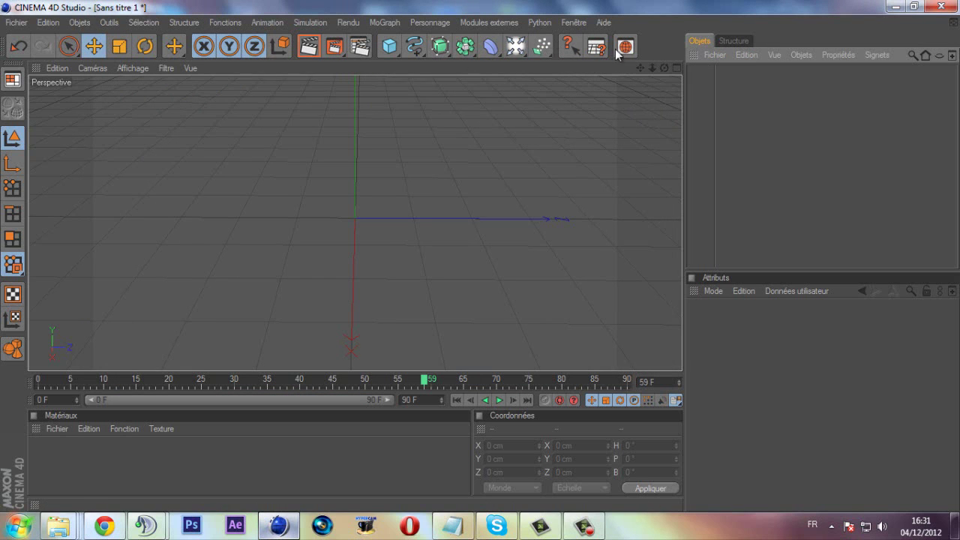
Add a MoGraph Mo Texte object to the scene and view it from the front.
{"action": "left_click_drag", "start_coordinate": [664, 67], "coordinate": [480, 262]}
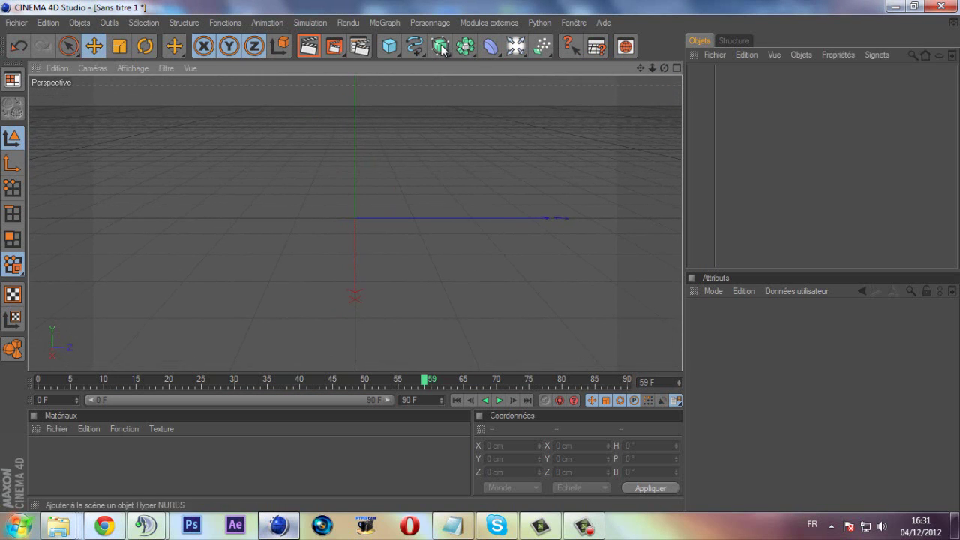
{"action": "left_click", "coordinate": [399, 22]}
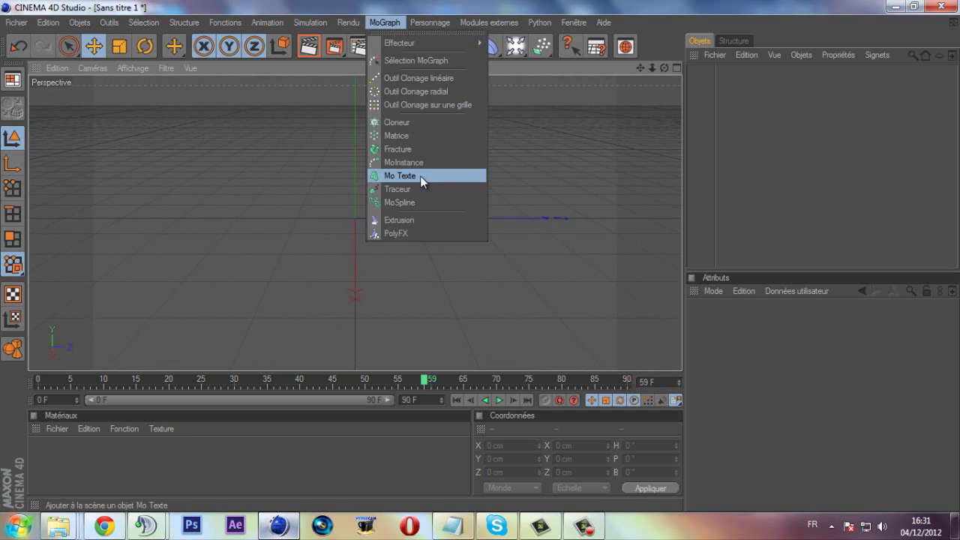
{"action": "left_click", "coordinate": [420, 176]}
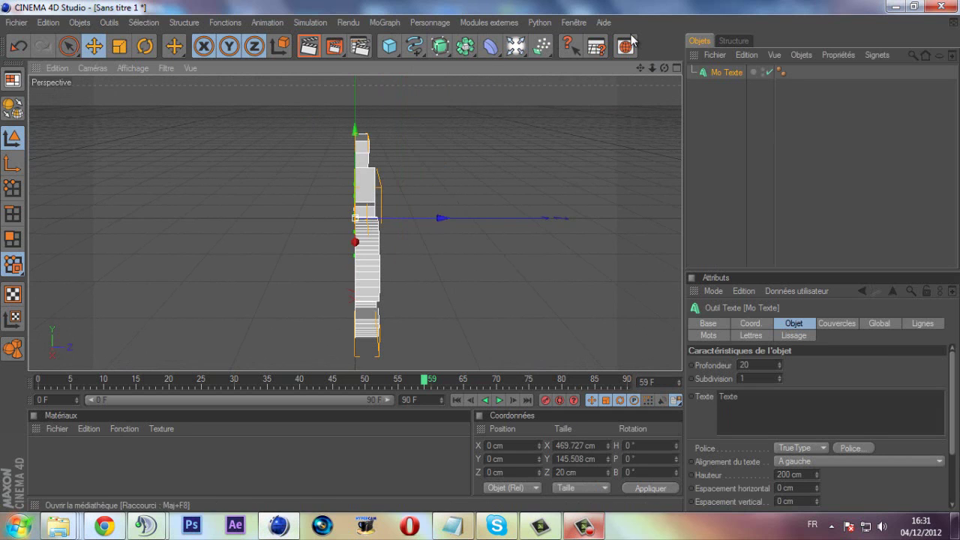
{"action": "left_click_drag", "start_coordinate": [663, 69], "coordinate": [480, 257]}
{"action": "left_click_drag", "start_coordinate": [639, 68], "coordinate": [444, 261]}
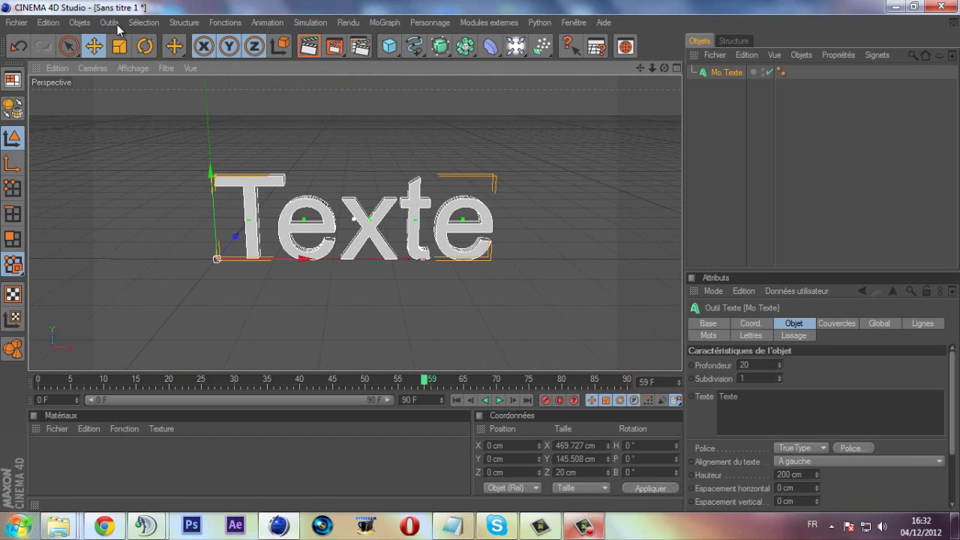
Add a null and an Extrusion NURBS object, nesting the extrusion under the null and the Mo Texte under the extrusion.
{"action": "left_click", "coordinate": [80, 23]}
{"action": "left_click", "coordinate": [111, 44]}
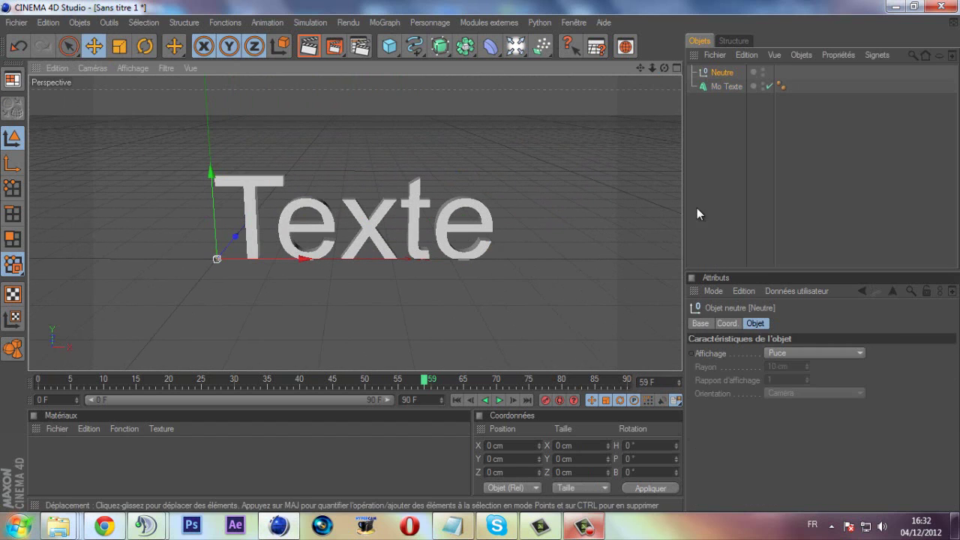
{"action": "left_click", "coordinate": [733, 84]}
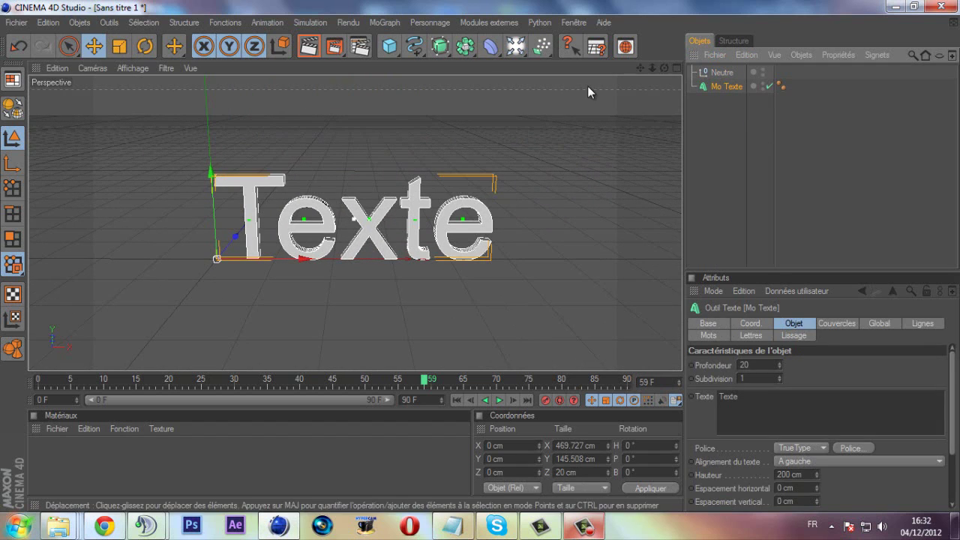
{"action": "left_click", "coordinate": [440, 47]}
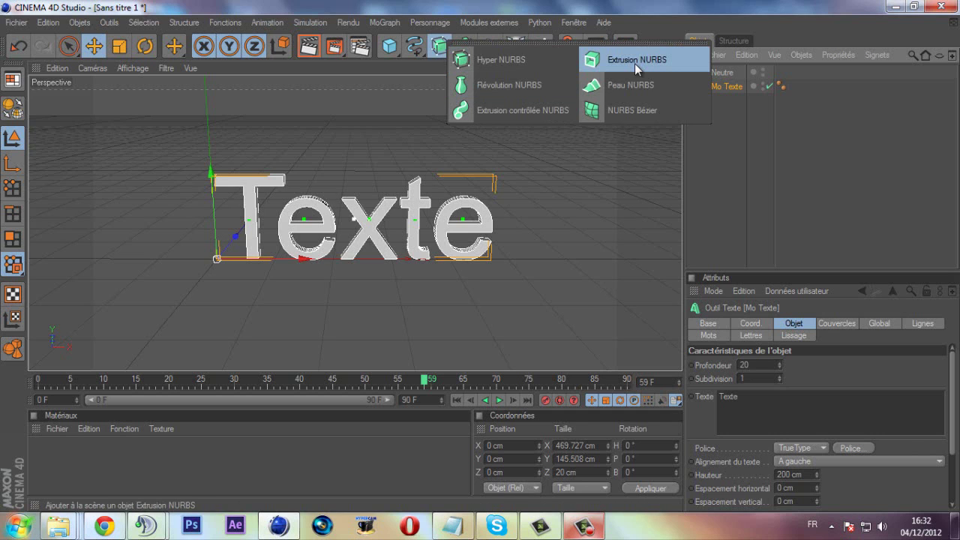
{"action": "left_click", "coordinate": [635, 63]}
{"action": "mouse_move", "coordinate": [718, 97]}
{"action": "left_mouse_down"}
{"action": "mouse_move", "coordinate": [726, 79]}
{"action": "mouse_move", "coordinate": [732, 89]}
{"action": "left_mouse_up"}
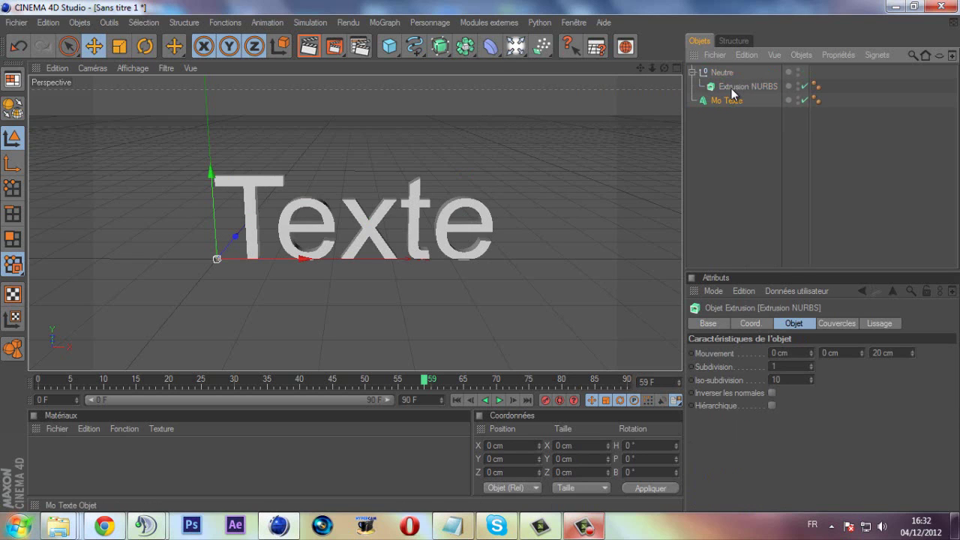
{"action": "left_click", "coordinate": [735, 139]}
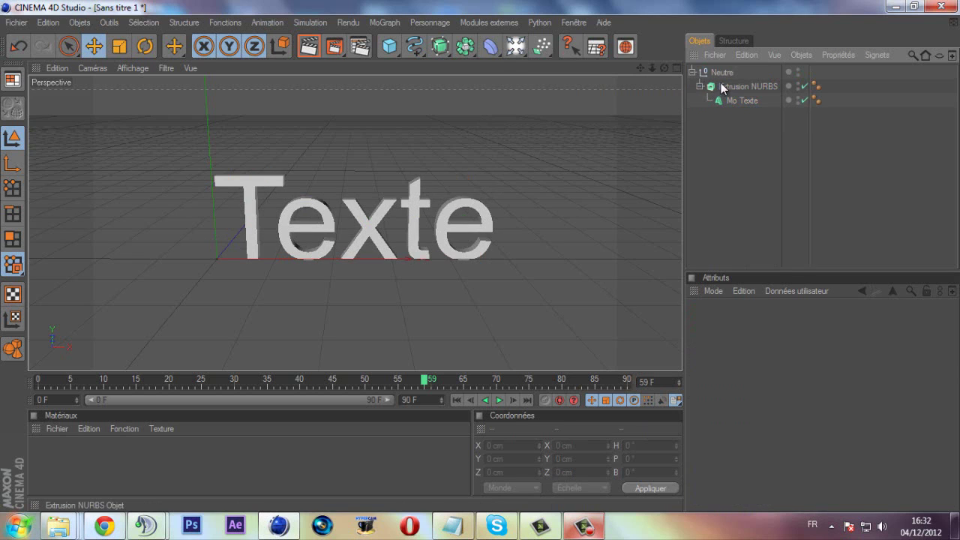
Change the font of the Mo Texte object to LLPixel.
{"action": "left_click", "coordinate": [743, 102]}
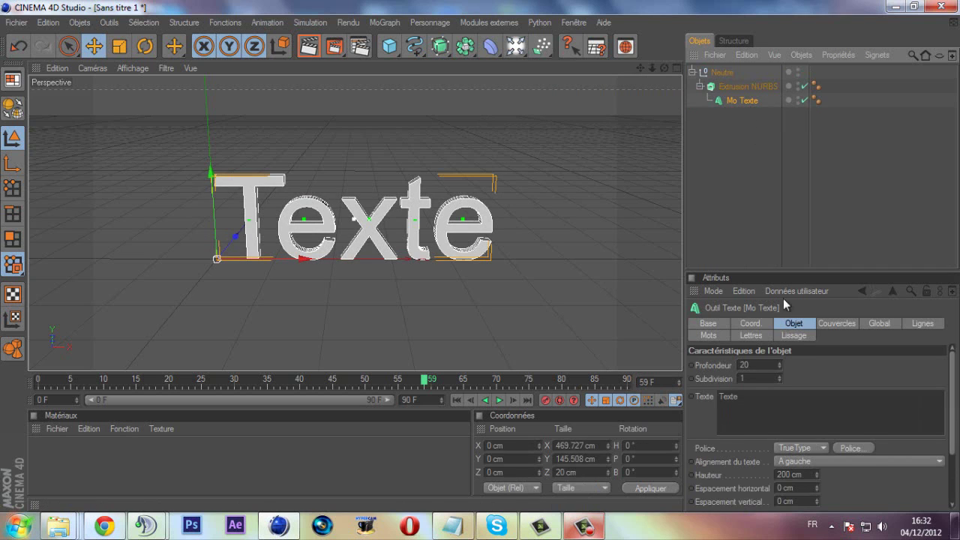
{"action": "left_click", "coordinate": [853, 448]}
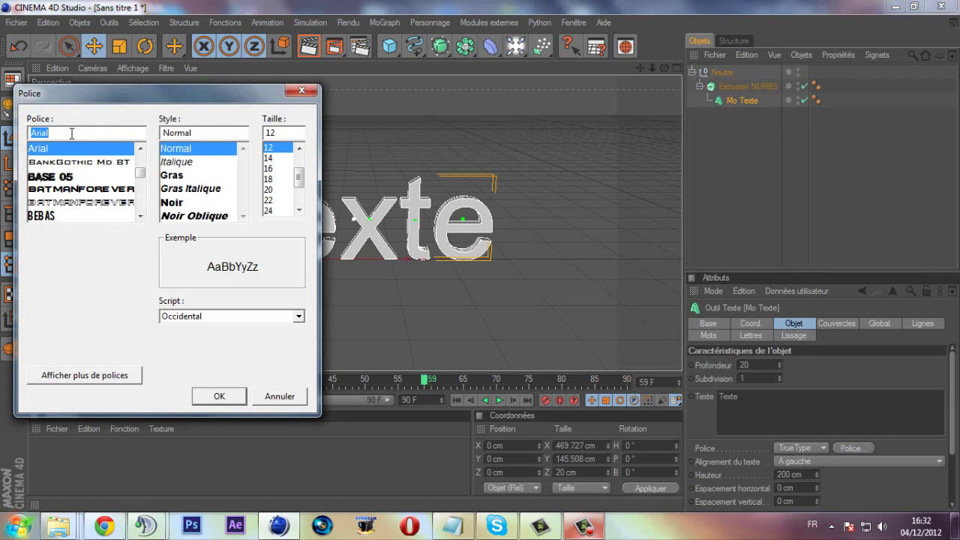
{"action": "type", "text": "l"}
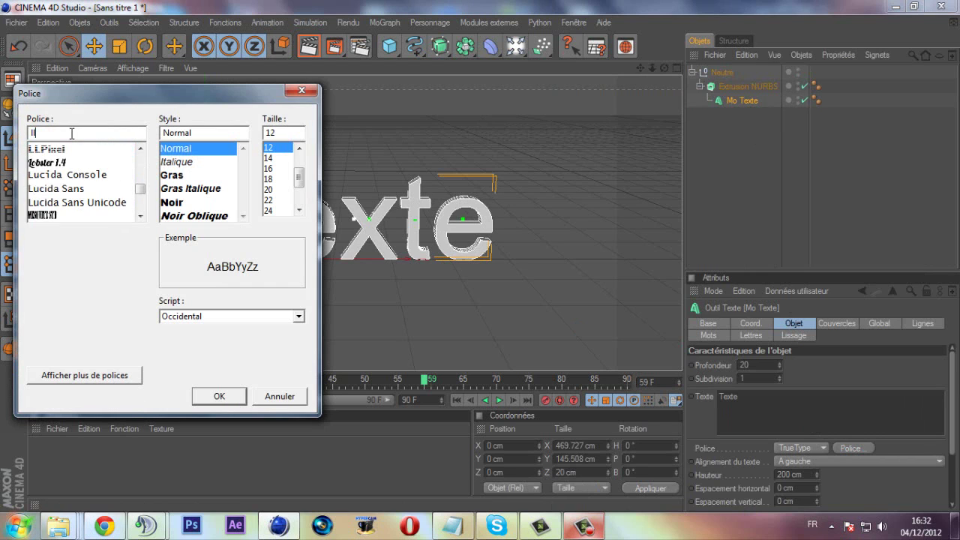
{"action": "type", "text": "l pi"}
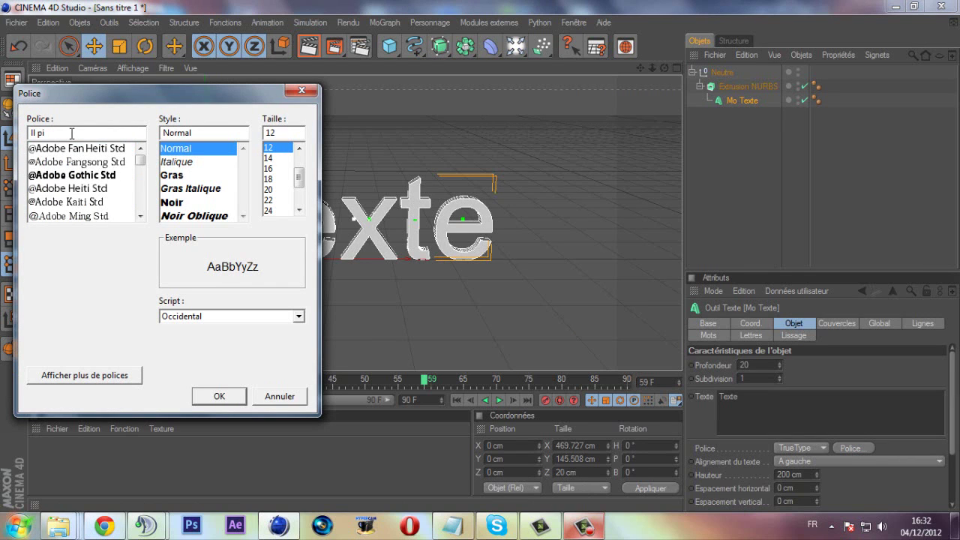
{"action": "key", "text": "BackSpace"}
{"action": "key", "text": "BackSpace"}
{"action": "key", "text": "BackSpace"}
{"action": "left_click", "coordinate": [54, 151]}
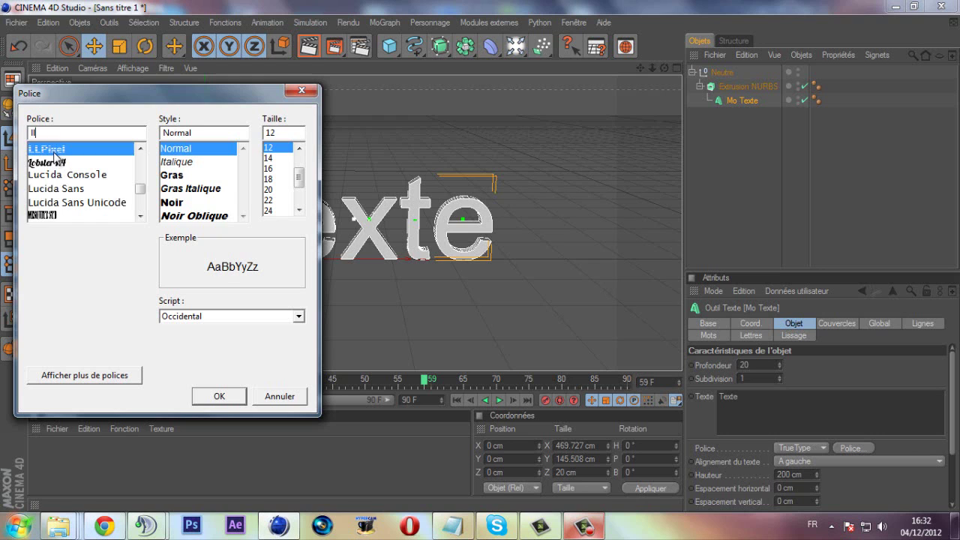
{"action": "left_click", "coordinate": [219, 395]}
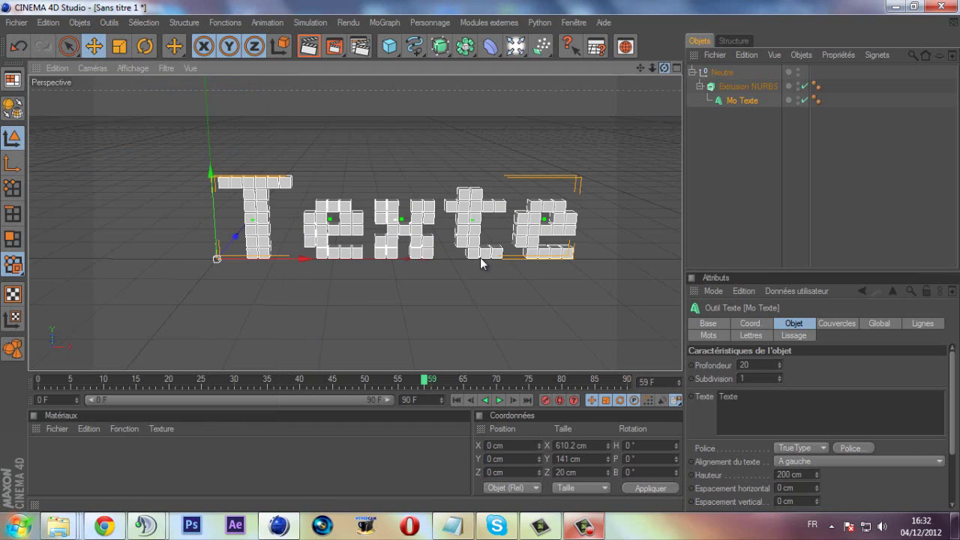
Set the Mo Texte text to 100000 and move the object about 116 cm along negative X.
{"action": "left_click_drag", "start_coordinate": [485, 259], "coordinate": [483, 260], "text": "alt"}
{"action": "left_click", "coordinate": [759, 392]}
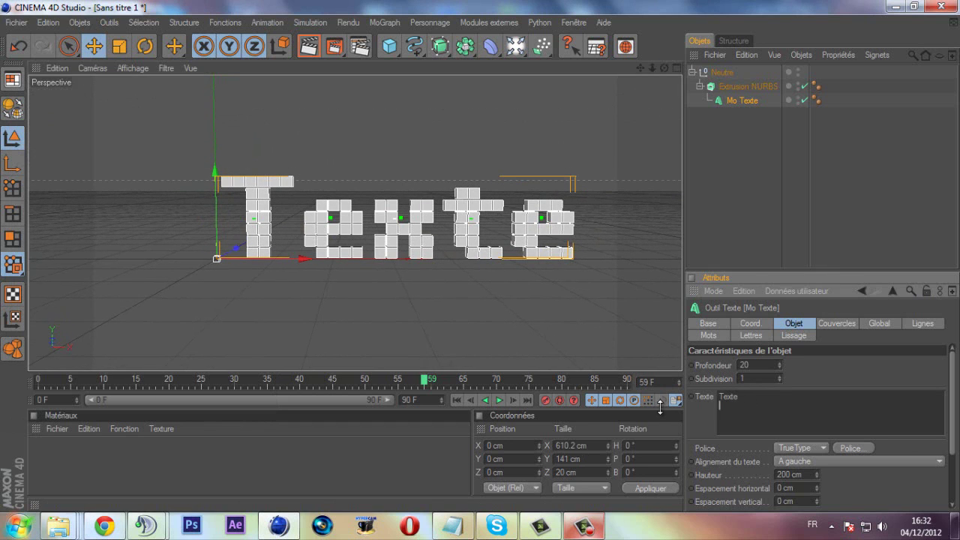
{"action": "key", "text": "ctrl+a"}
{"action": "type", "text": "100000"}
{"action": "key", "text": "Return"}
{"action": "left_click", "coordinate": [576, 246]}
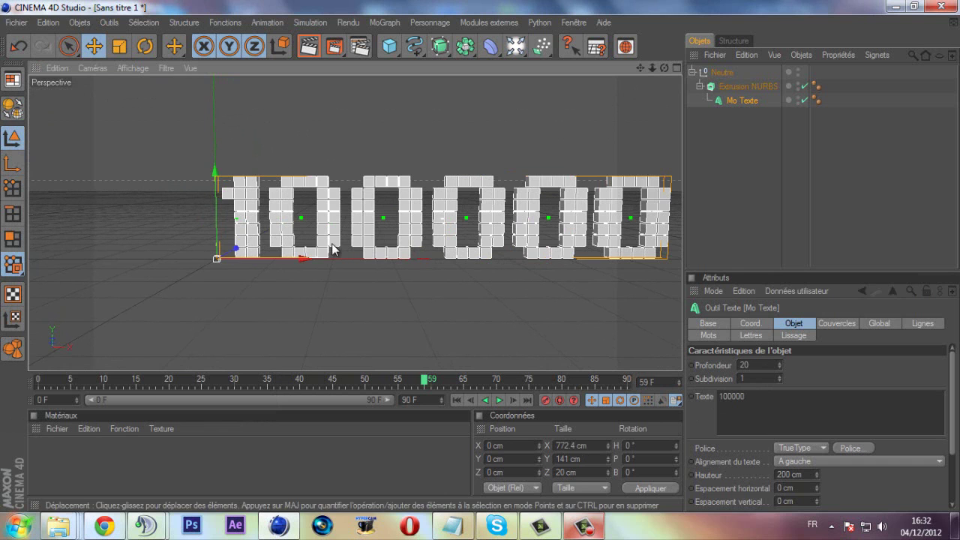
{"action": "left_click_drag", "start_coordinate": [298, 256], "coordinate": [231, 256]}
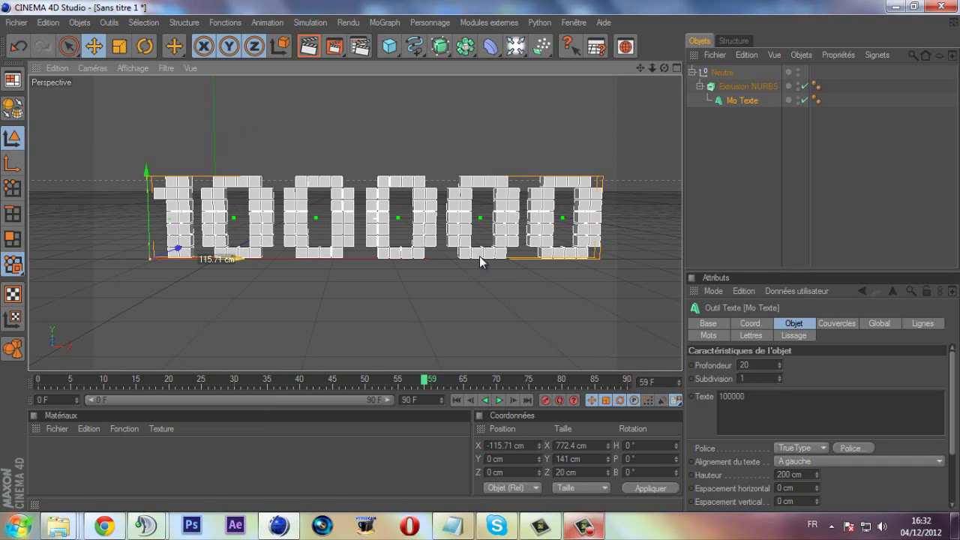
Check the reference counter in the Chrome video, return to Cinema 4D and clear the Mo Texte object's text.
{"action": "left_click", "coordinate": [105, 525]}
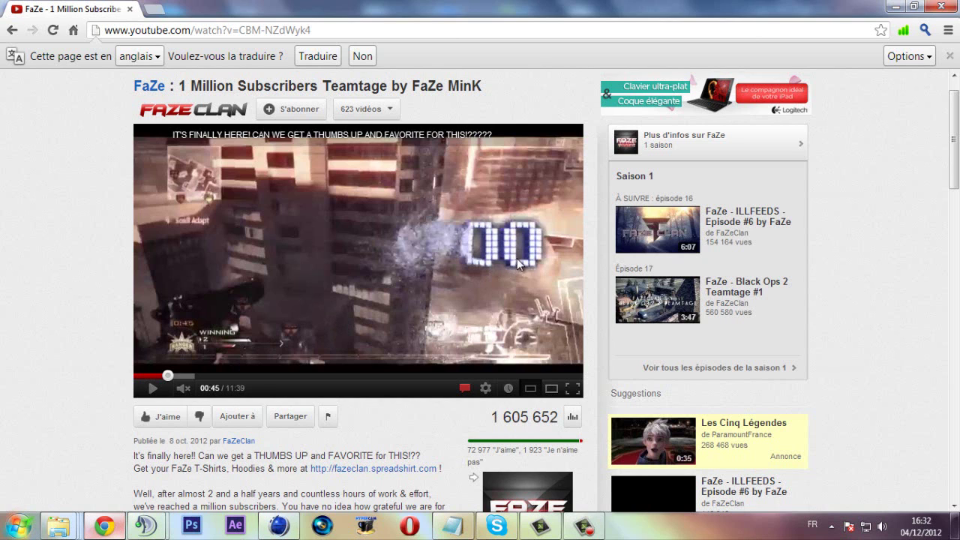
{"action": "left_click", "coordinate": [279, 525]}
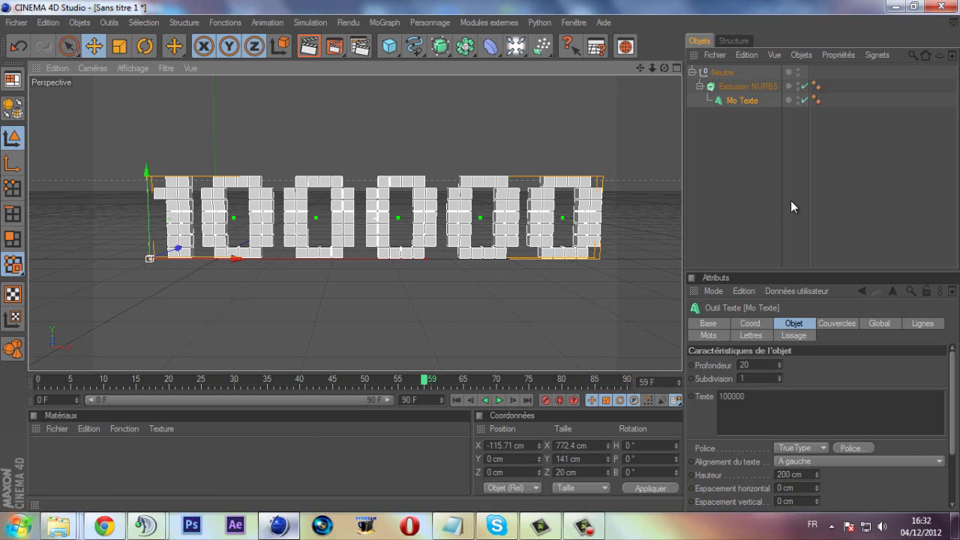
{"action": "double_click", "coordinate": [731, 396]}
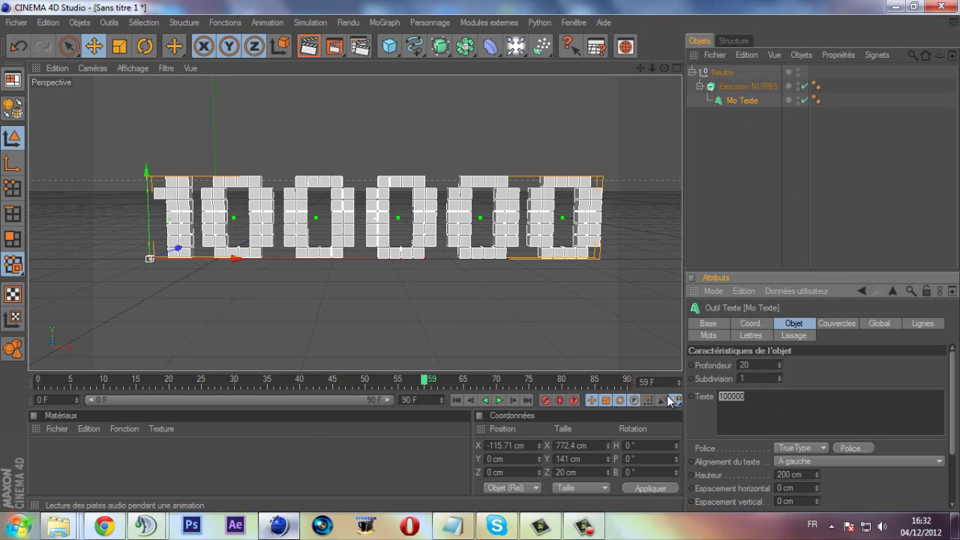
{"action": "key", "text": "BackSpace"}
{"action": "left_click", "coordinate": [725, 189]}
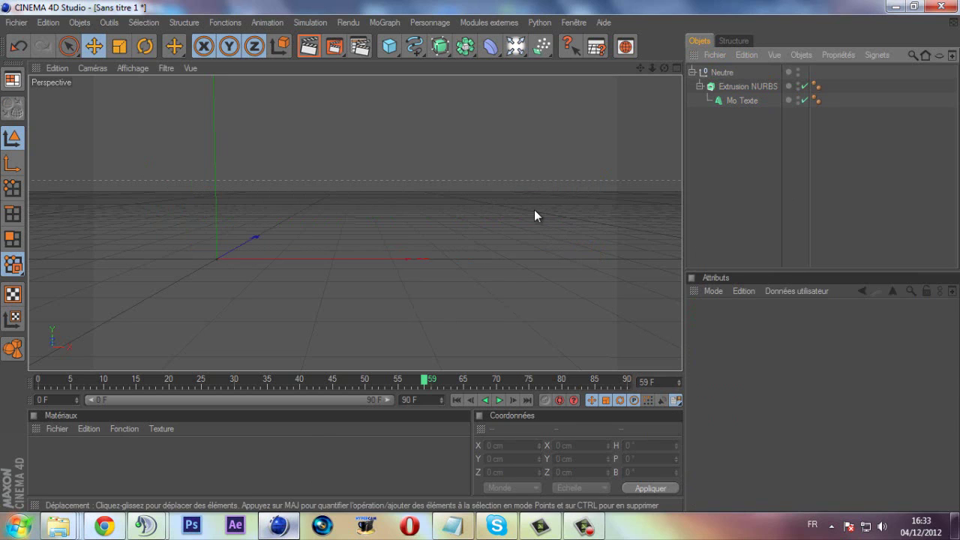
Add an XPresso tag to the Neutre null.
{"action": "left_click", "coordinate": [729, 72]}
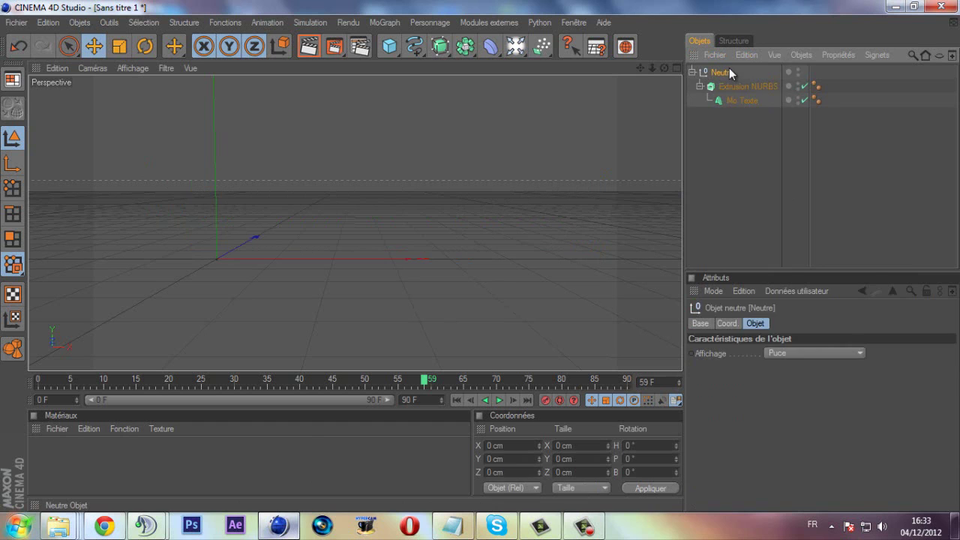
{"action": "right_click", "coordinate": [730, 72]}
{"action": "mouse_move", "coordinate": [753, 67]}
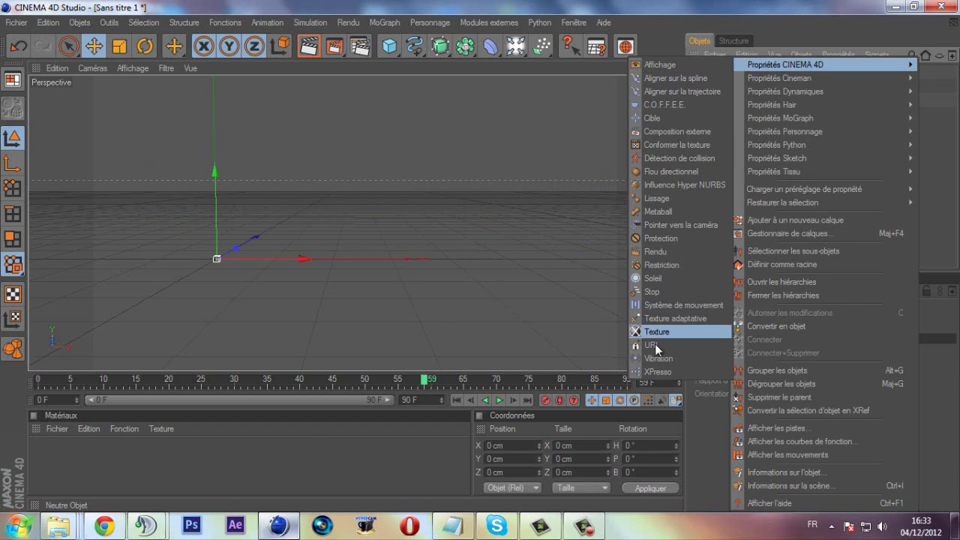
{"action": "left_click", "coordinate": [656, 372]}
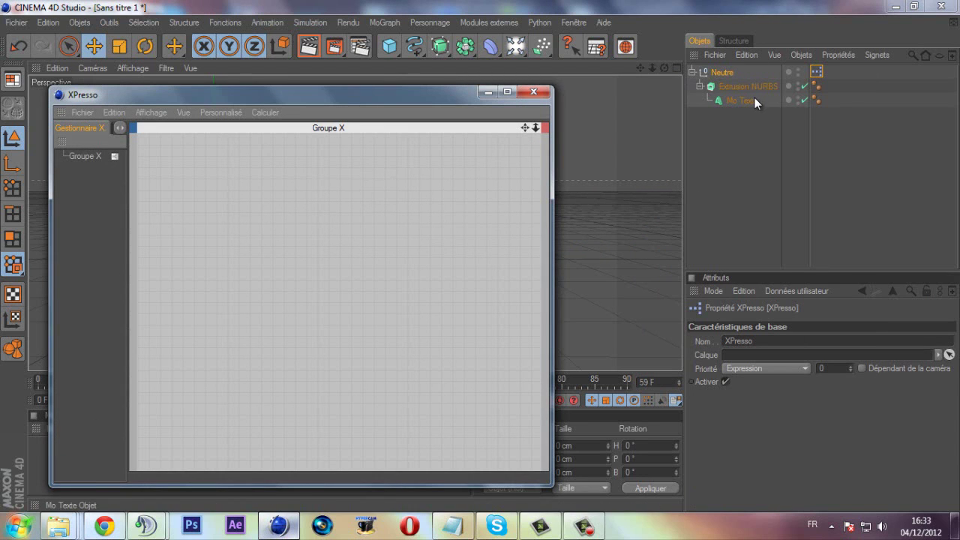
Place the Mo Texte and Neutre objects as separate nodes at opposite sides of the XPresso graph.
{"action": "left_click_drag", "start_coordinate": [754, 97], "coordinate": [480, 167]}
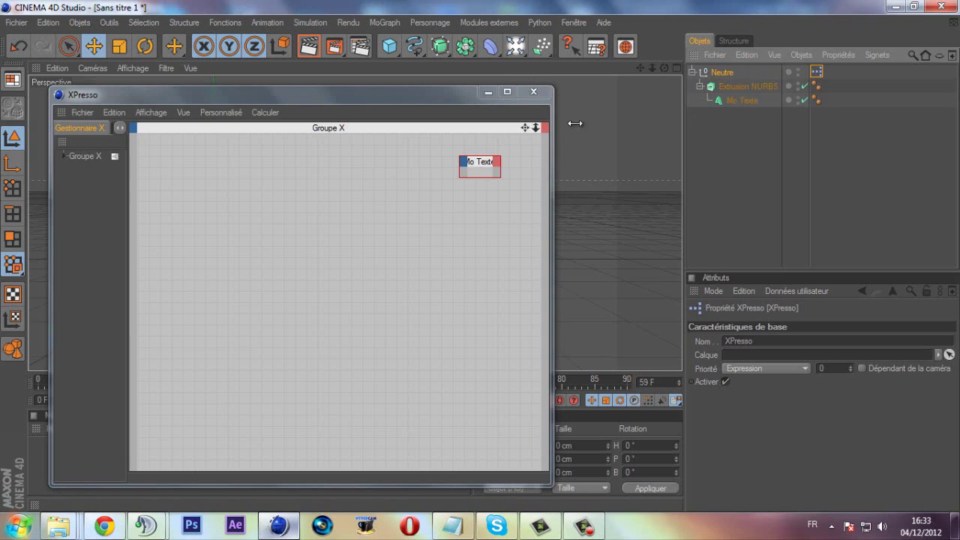
{"action": "left_click", "coordinate": [726, 69]}
{"action": "left_click_drag", "start_coordinate": [726, 69], "coordinate": [160, 171]}
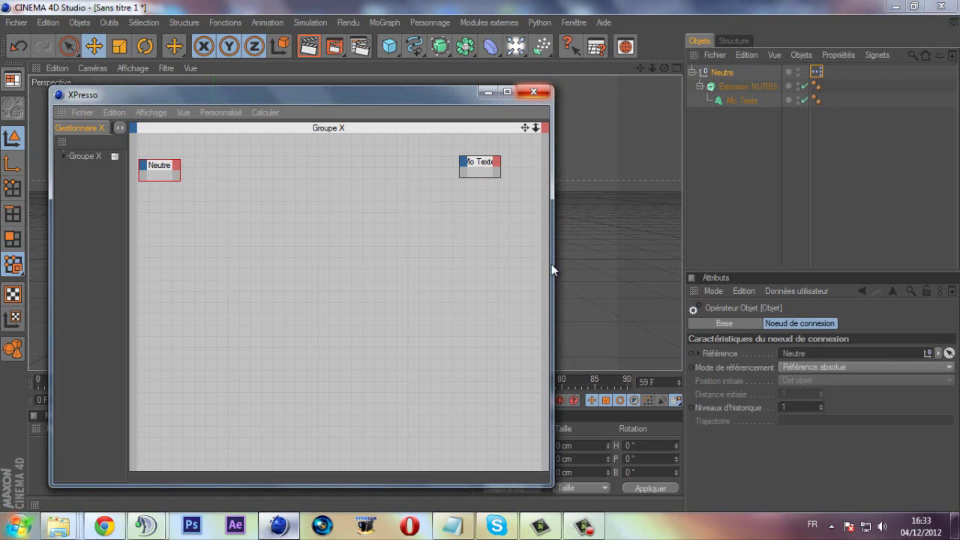
{"action": "left_click", "coordinate": [728, 71]}
Add a Texte input port from the object properties to the Mo Texte node.
{"action": "left_click", "coordinate": [462, 162]}
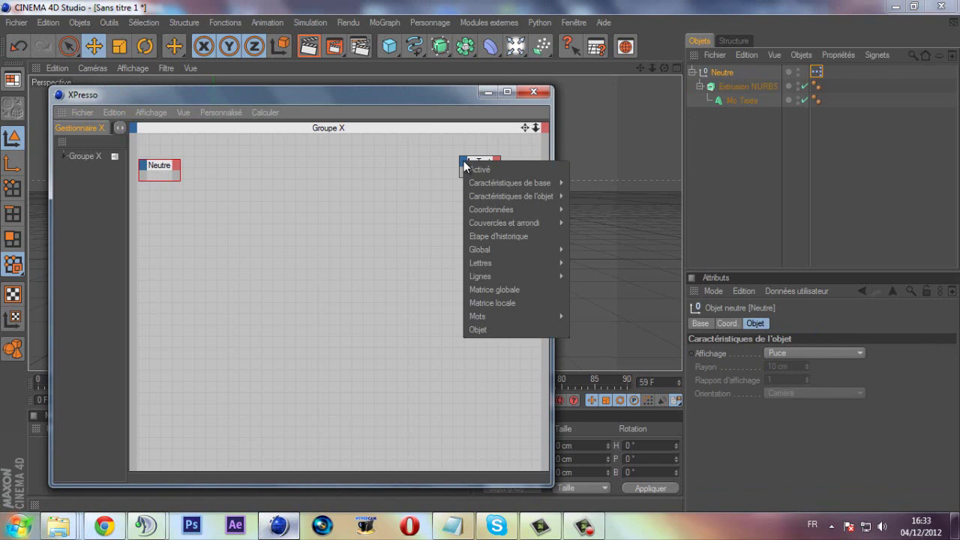
{"action": "mouse_move", "coordinate": [508, 194]}
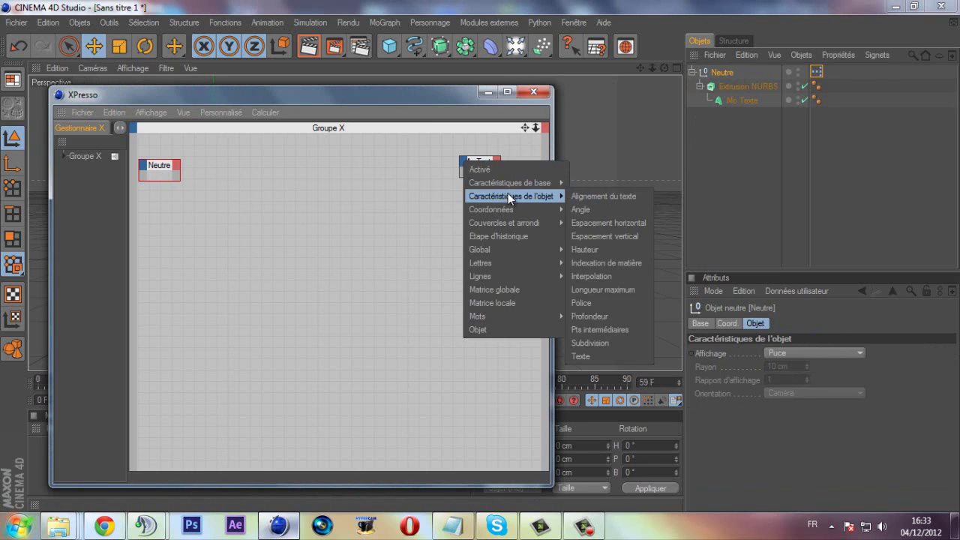
{"action": "left_click", "coordinate": [596, 355]}
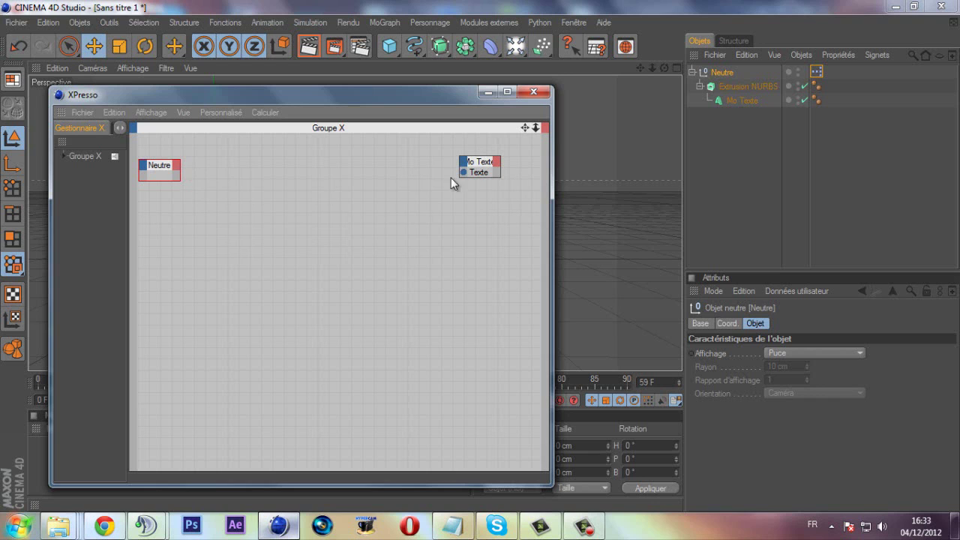
Create user data named Vitesse on the Neutre null, with integer data type and the integer slider-and-field interface.
{"action": "left_click", "coordinate": [785, 258]}
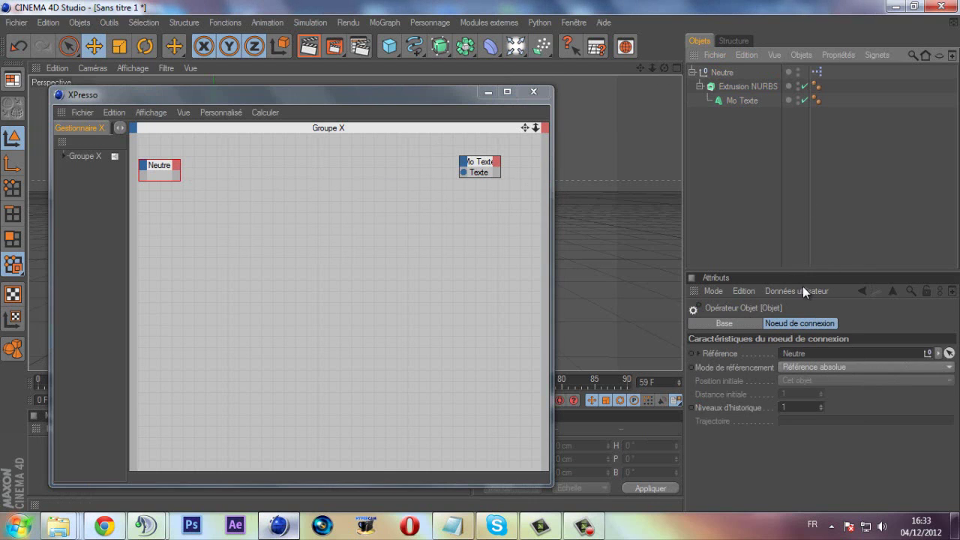
{"action": "left_click", "coordinate": [717, 71]}
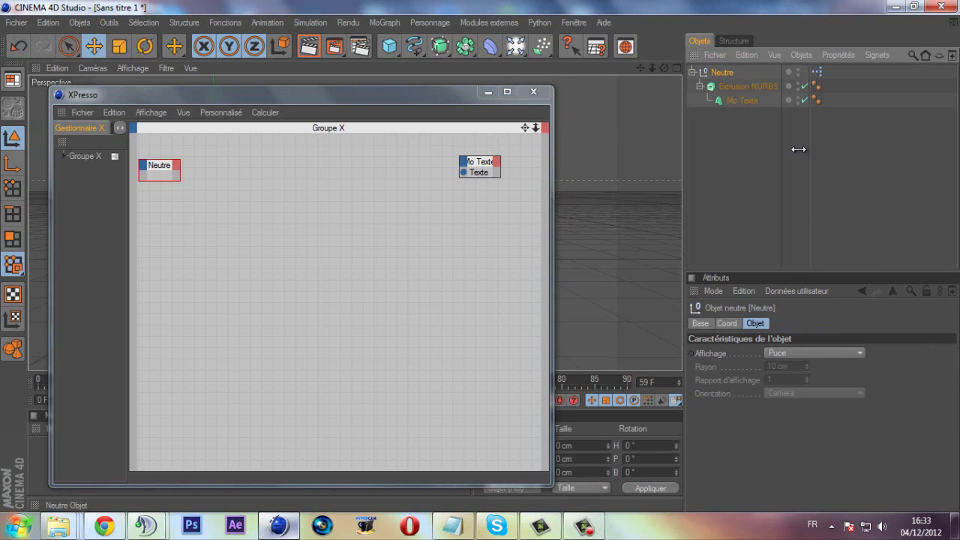
{"action": "left_click", "coordinate": [805, 292]}
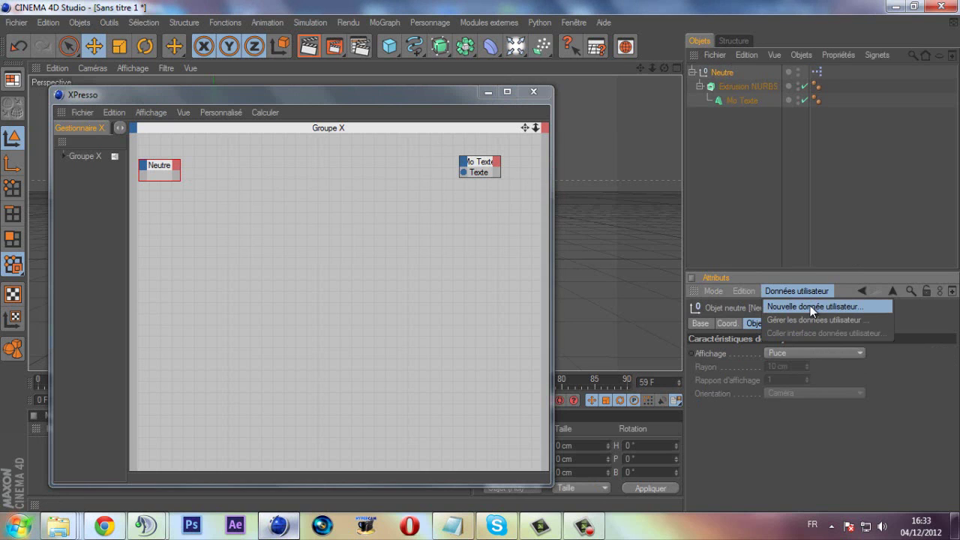
{"action": "left_click", "coordinate": [810, 306]}
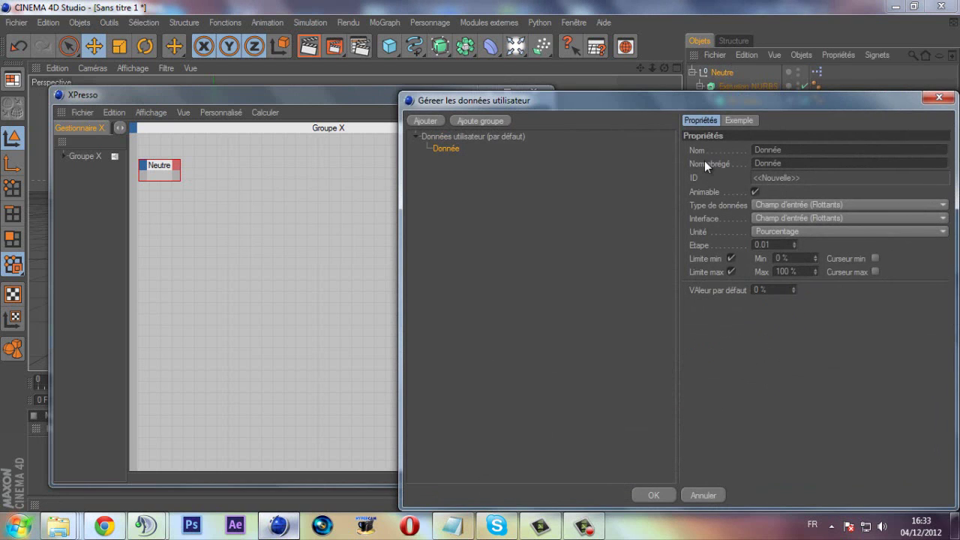
{"action": "double_click", "coordinate": [791, 150]}
{"action": "type", "text": "Vitesse"}
{"action": "left_click", "coordinate": [792, 207]}
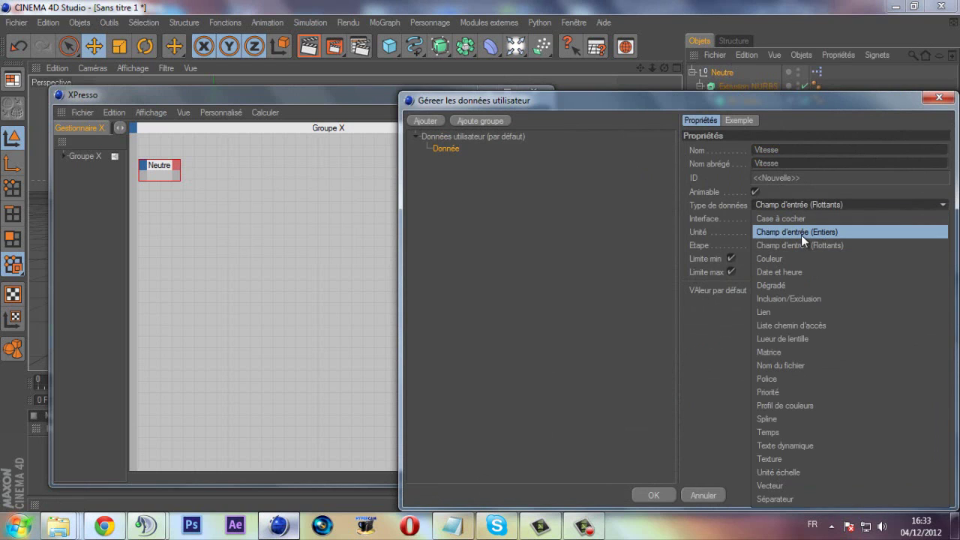
{"action": "left_click", "coordinate": [801, 233]}
{"action": "left_click", "coordinate": [833, 216]}
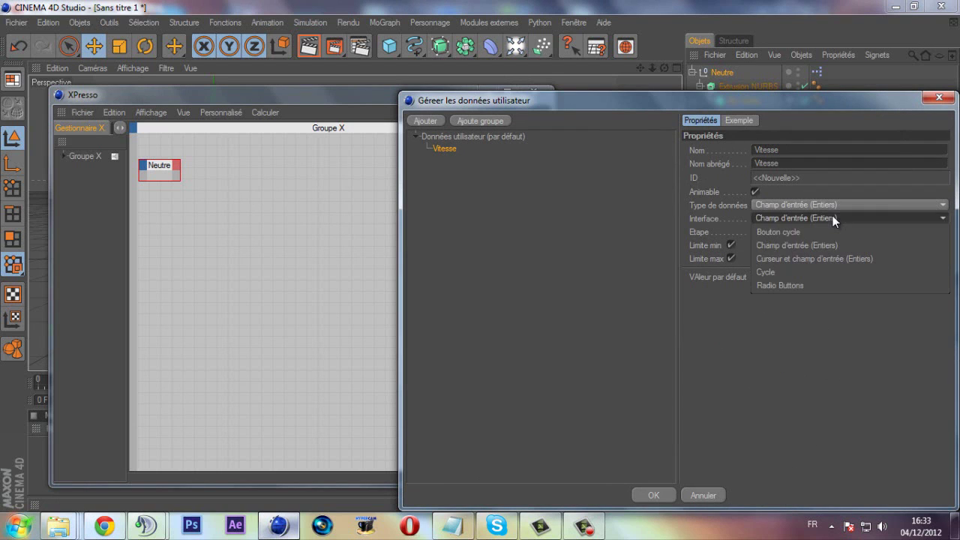
{"action": "left_click", "coordinate": [840, 259]}
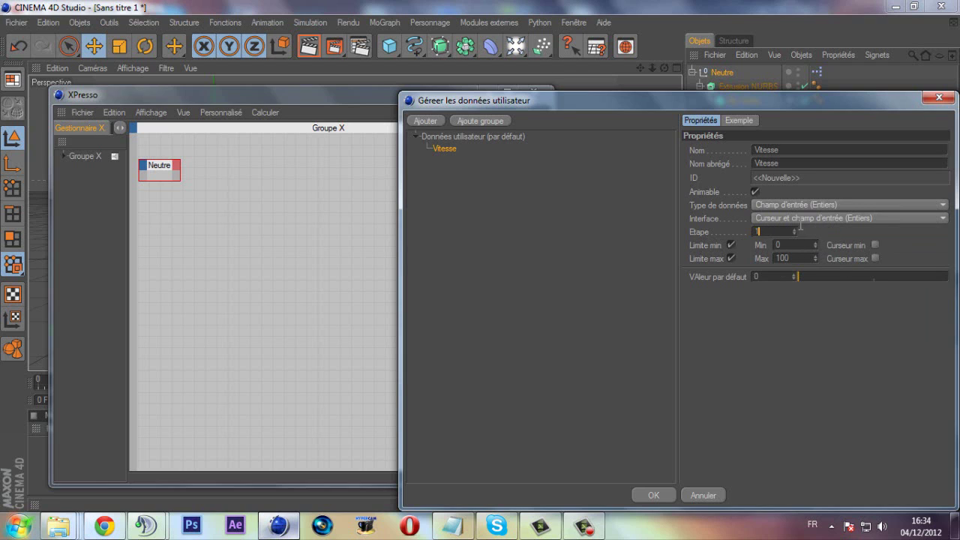
Raise the maximum limit of the Vitesse data and confirm the new user data.
{"action": "left_click", "coordinate": [796, 258]}
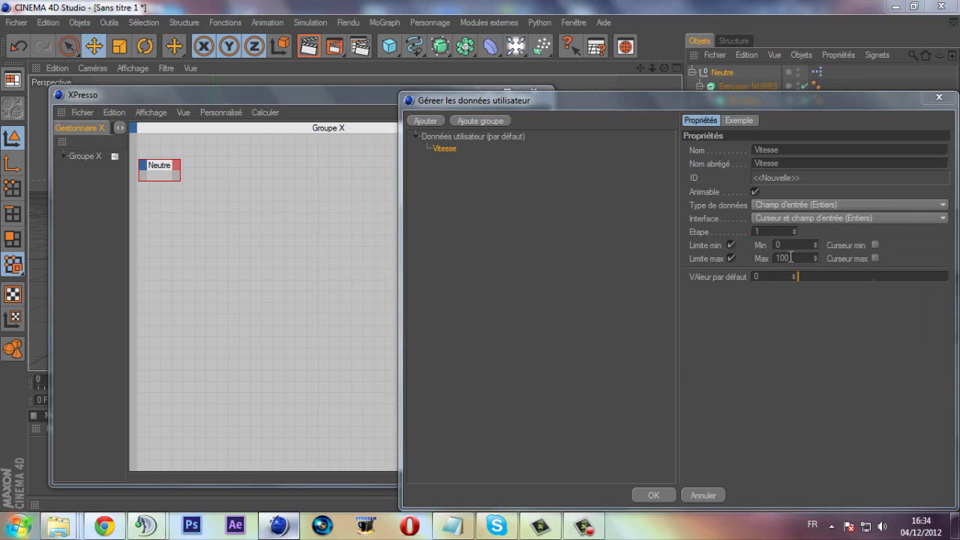
{"action": "left_click", "coordinate": [638, 111]}
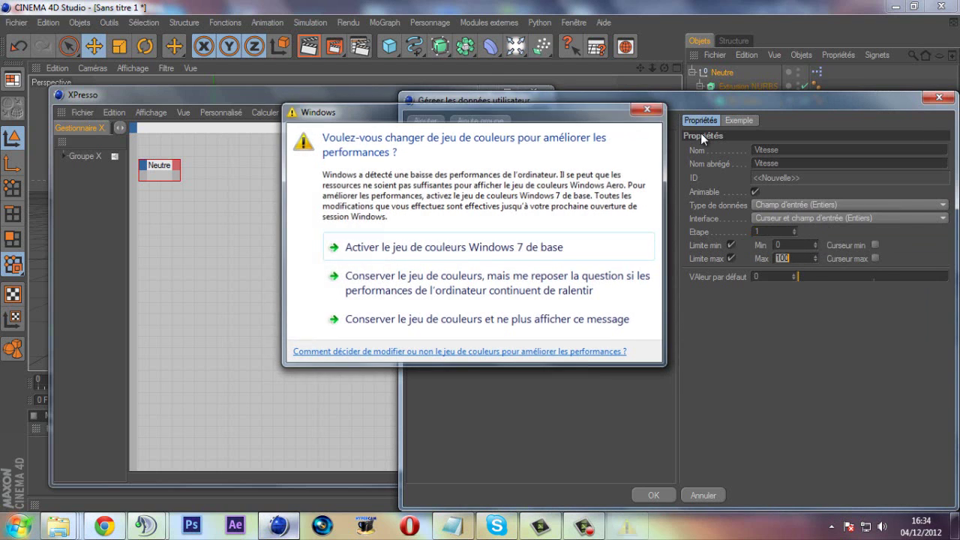
{"action": "type", "text": "0000"}
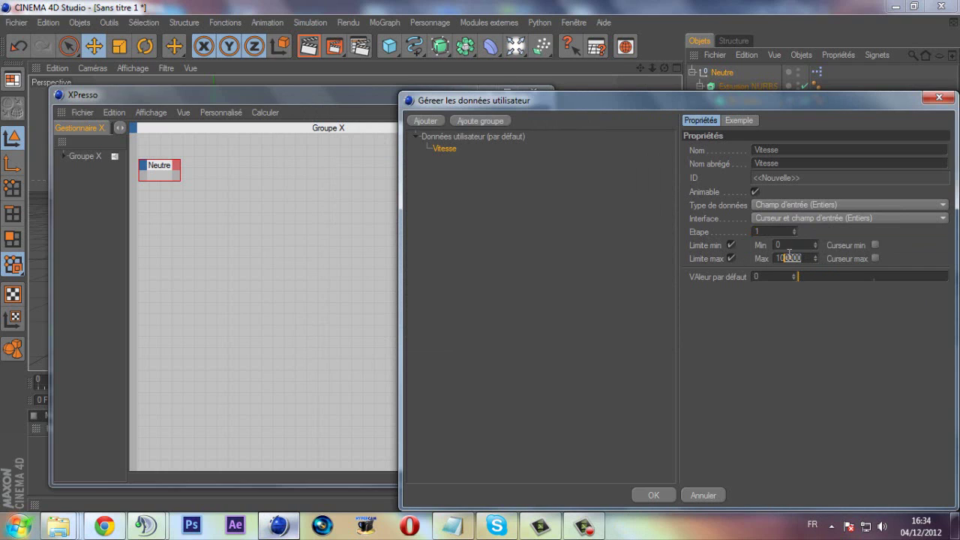
{"action": "double_click", "coordinate": [777, 258]}
{"action": "type", "text": "100000"}
{"action": "type", "text": "0"}
{"action": "key", "text": "BackSpace"}
{"action": "key", "text": "BackSpace"}
{"action": "key", "text": "BackSpace"}
{"action": "left_click", "coordinate": [652, 493]}
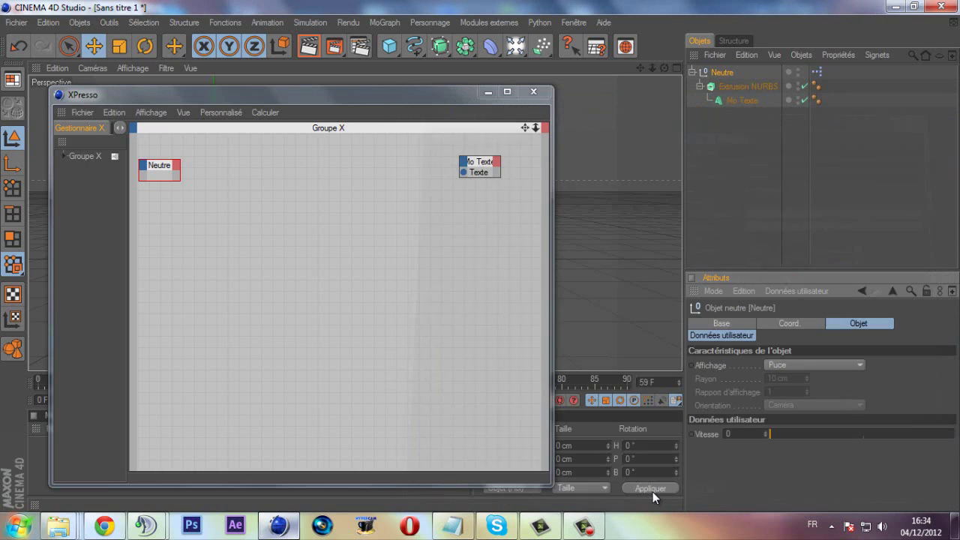
Add a Vitesse output port to the Neutre node, connect it to the Mo Texte node's Texte input, and close the XPresso editor.
{"action": "left_click", "coordinate": [177, 165]}
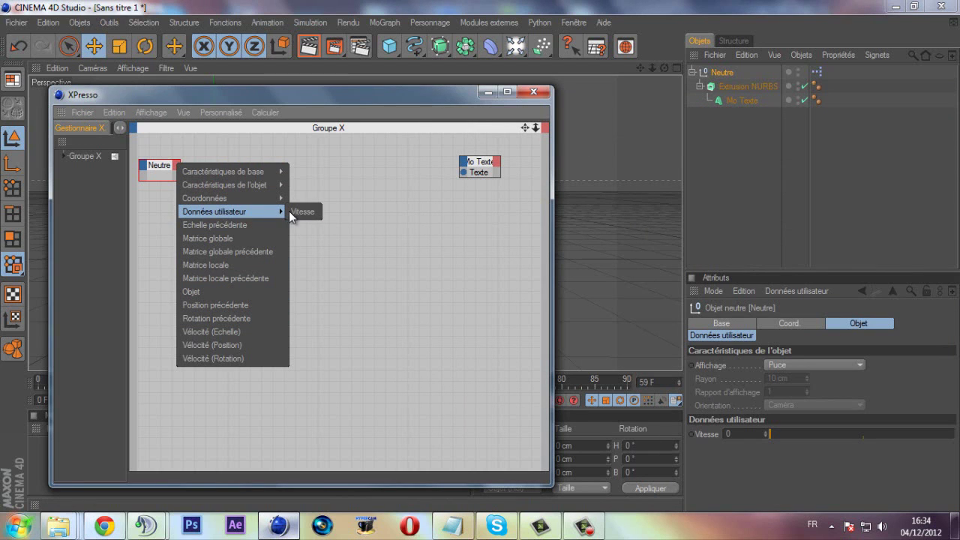
{"action": "left_click", "coordinate": [302, 212]}
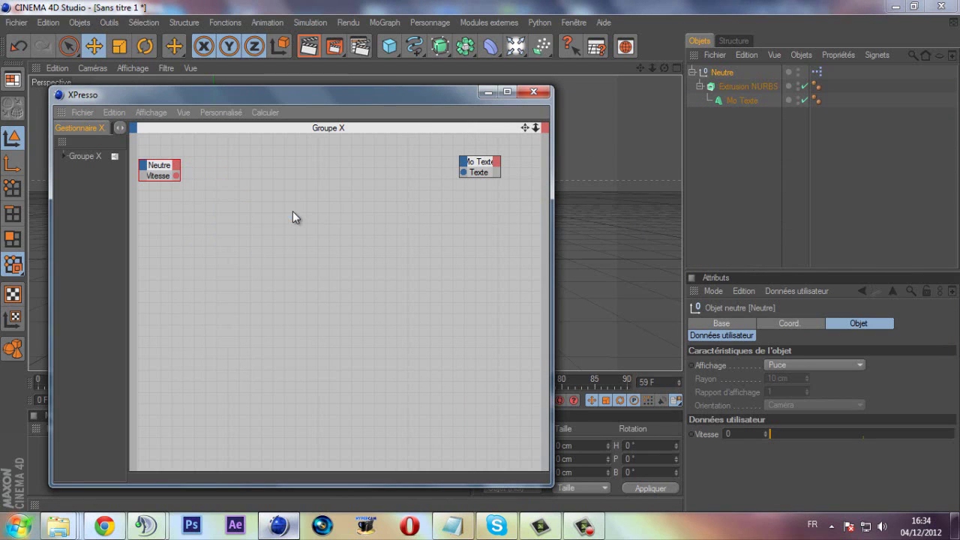
{"action": "left_click", "coordinate": [177, 174]}
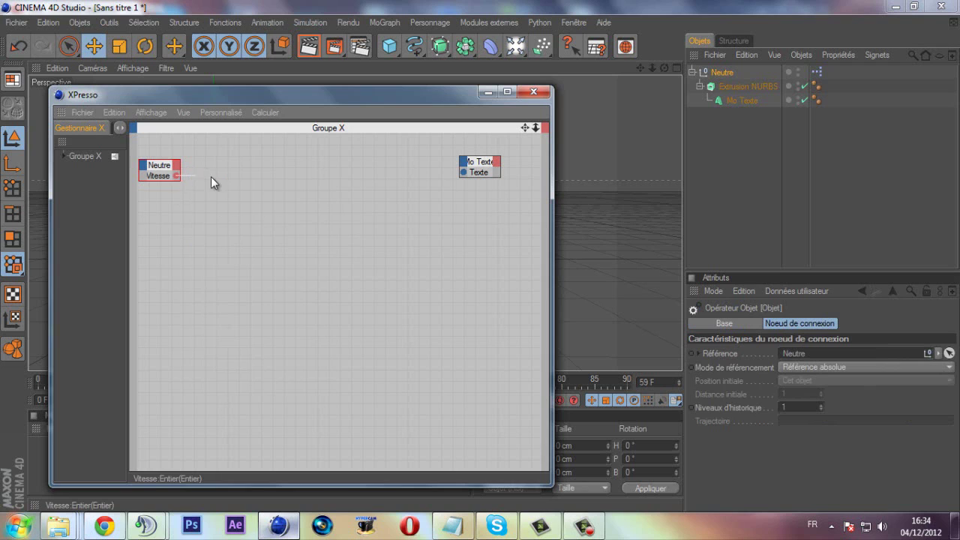
{"action": "left_click_drag", "start_coordinate": [211, 176], "coordinate": [463, 173]}
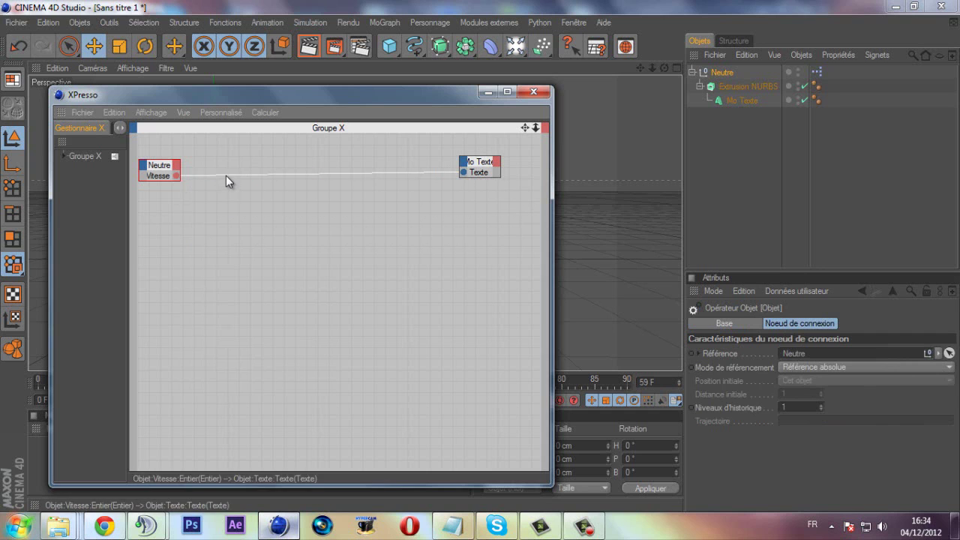
{"action": "left_click", "coordinate": [534, 92]}
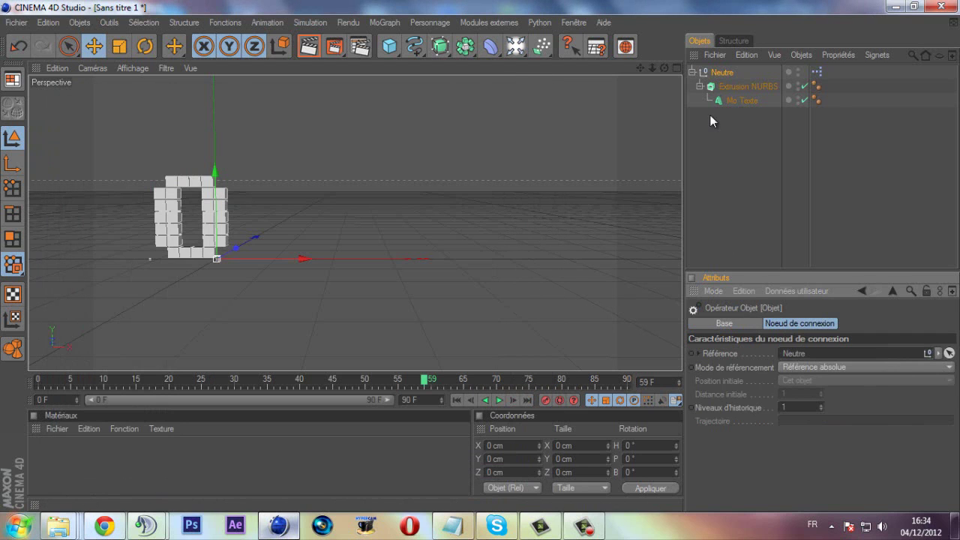
Keyframe the Neutre null's Vitesse user data at 0 on frame 0.
{"action": "left_click", "coordinate": [737, 99]}
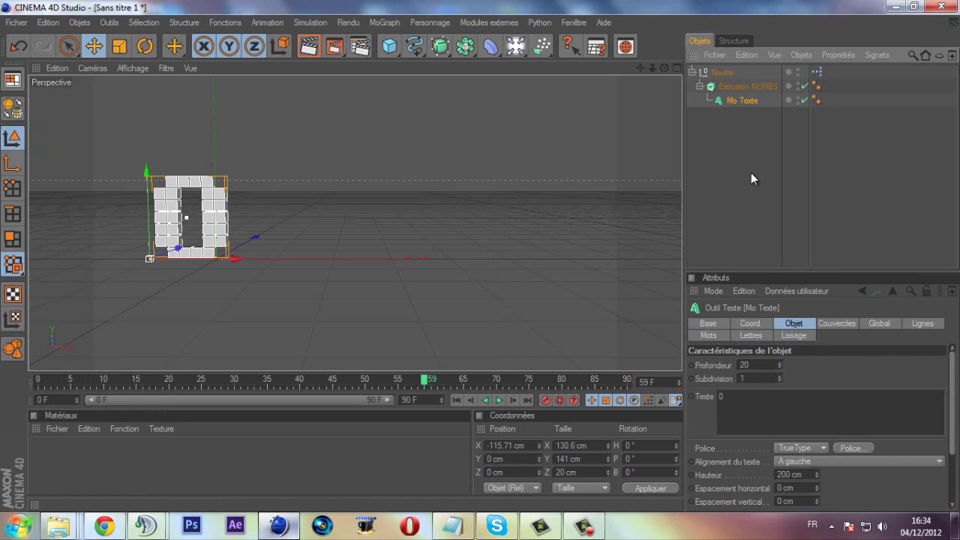
{"action": "left_click", "coordinate": [723, 72]}
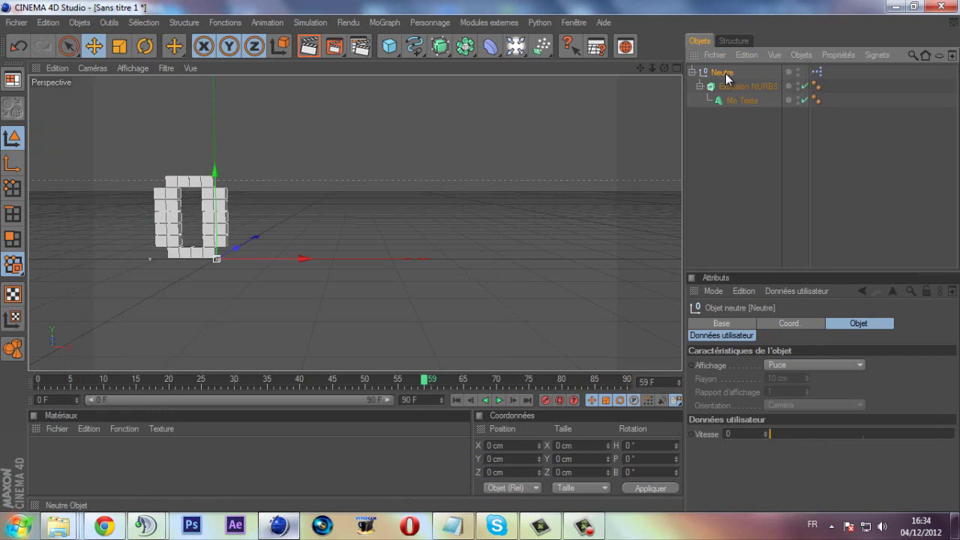
{"action": "left_click", "coordinate": [749, 432]}
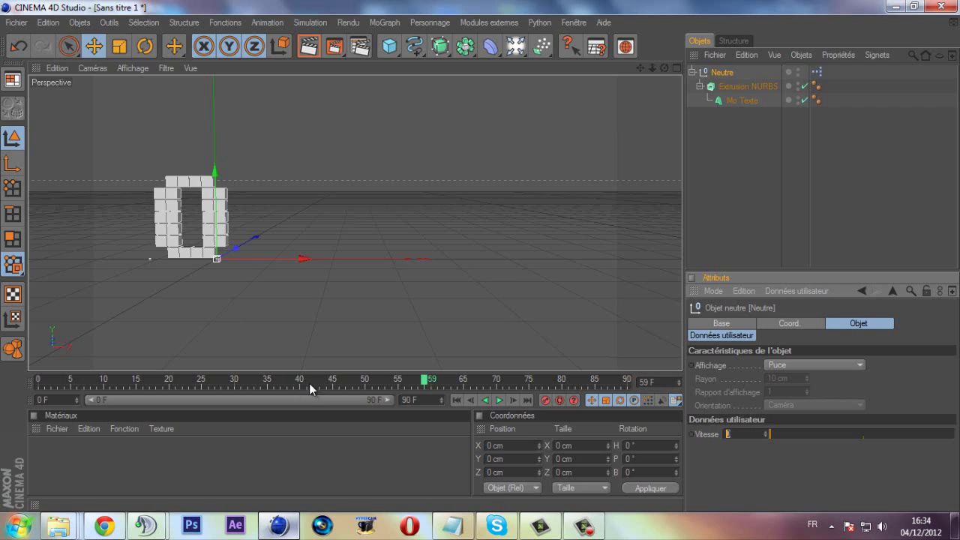
{"action": "left_click", "coordinate": [455, 397]}
{"action": "left_click", "coordinate": [691, 434]}
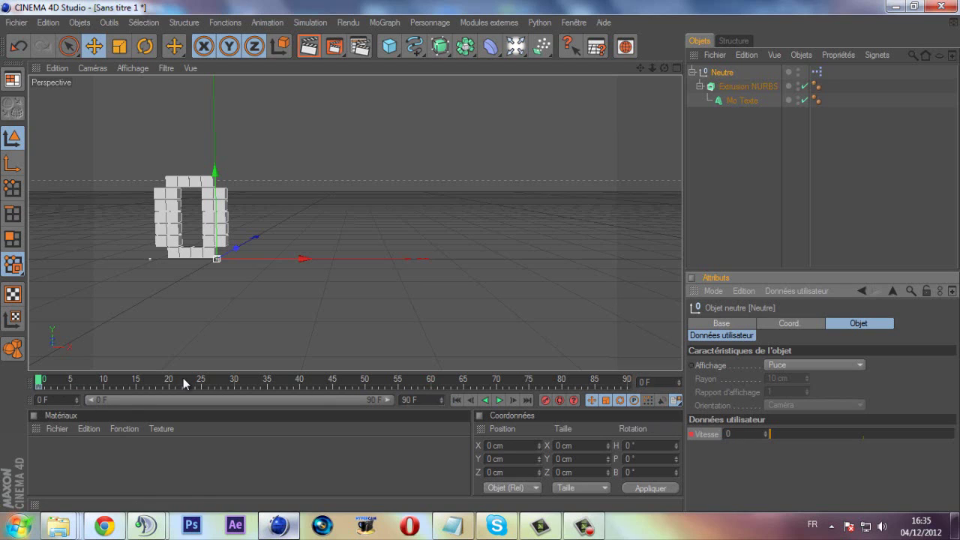
Keyframe the Neutre null's Vitesse user data at 100000 on frame 75.
{"action": "left_click", "coordinate": [627, 381]}
{"action": "left_click_drag", "start_coordinate": [627, 380], "coordinate": [527, 380]}
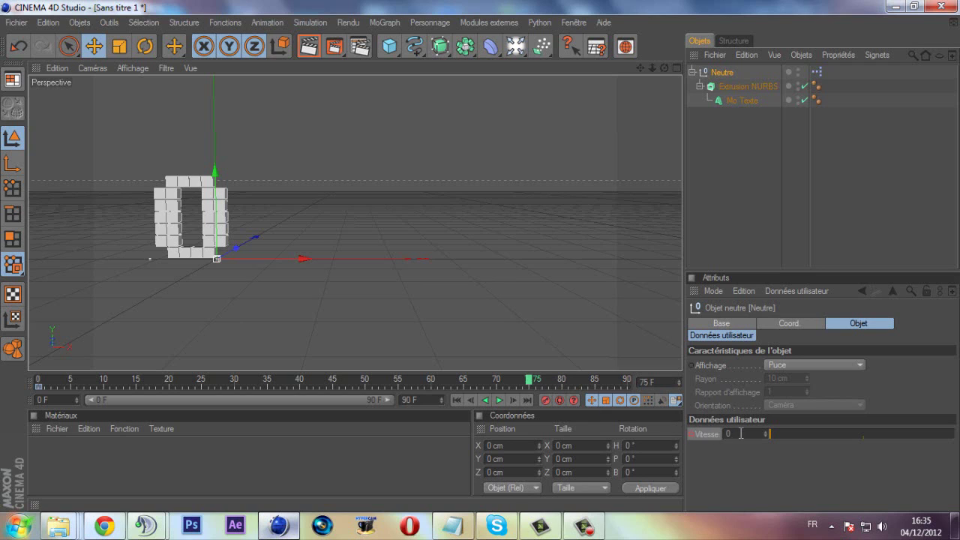
{"action": "left_click", "coordinate": [706, 434]}
{"action": "type", "text": "100000"}
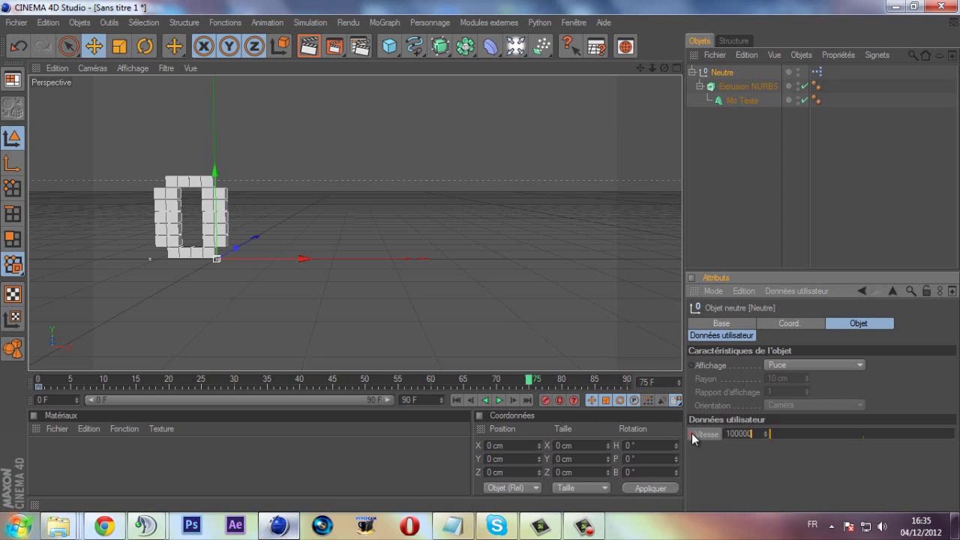
{"action": "key", "text": "Return"}
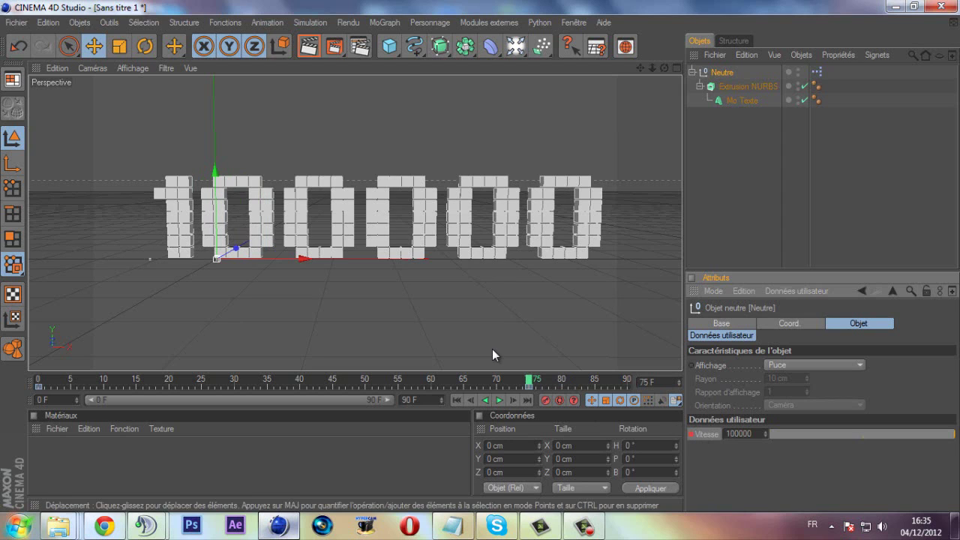
Play the counter animation from the start, stop it, and scrub the timeline back to frame 0.
{"action": "left_click", "coordinate": [456, 401]}
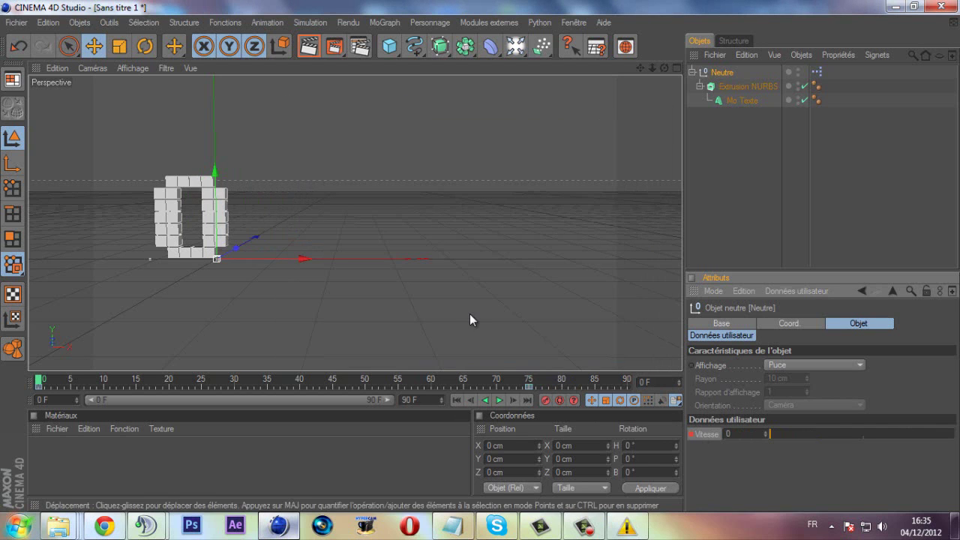
{"action": "left_click", "coordinate": [499, 401]}
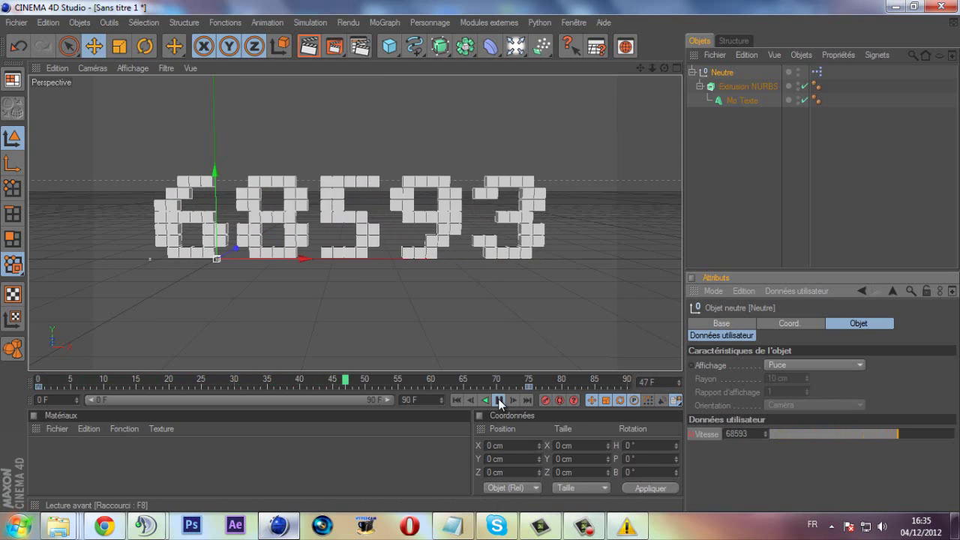
{"action": "left_click", "coordinate": [499, 400]}
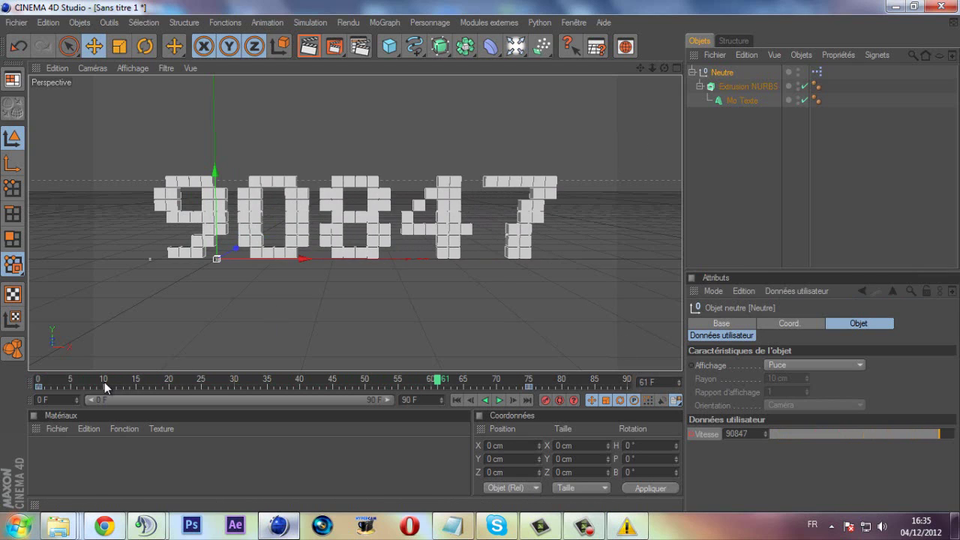
{"action": "mouse_move", "coordinate": [104, 382]}
{"action": "left_mouse_down"}
{"action": "mouse_move", "coordinate": [42, 380]}
{"action": "mouse_move", "coordinate": [156, 380]}
{"action": "left_mouse_up"}
{"action": "mouse_move", "coordinate": [79, 379]}
{"action": "left_mouse_down"}
{"action": "mouse_move", "coordinate": [9, 384]}
{"action": "mouse_move", "coordinate": [530, 388]}
{"action": "mouse_move", "coordinate": [12, 371]}
{"action": "left_mouse_up"}
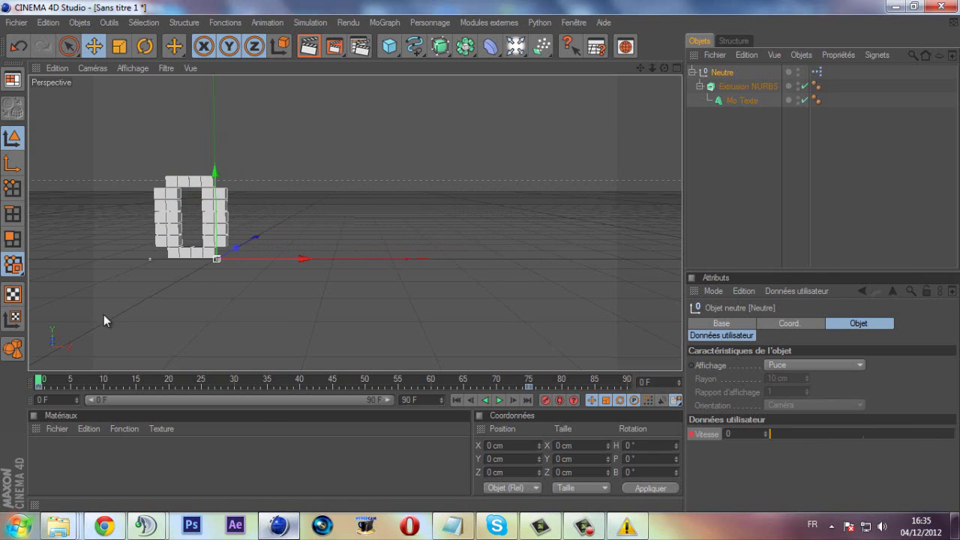